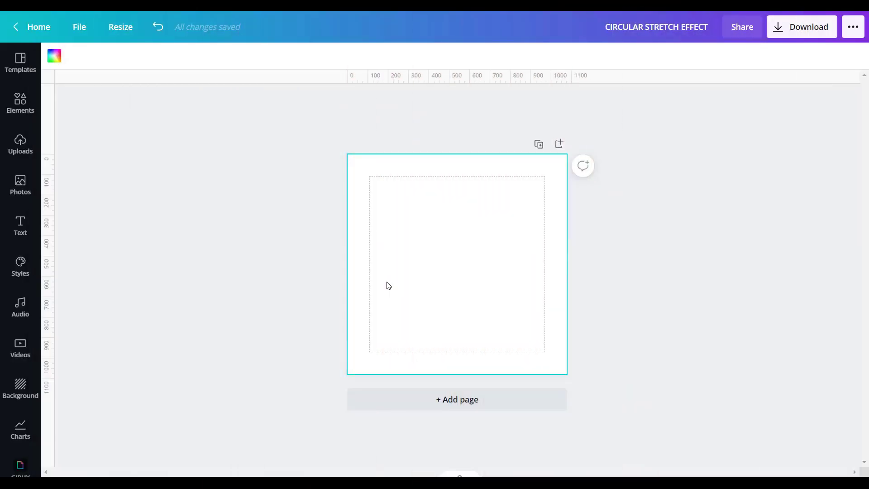
# Add the orange monk photo from the uploads to the page
pyautogui.click(14, 154)
pyautogui.click(73, 181)
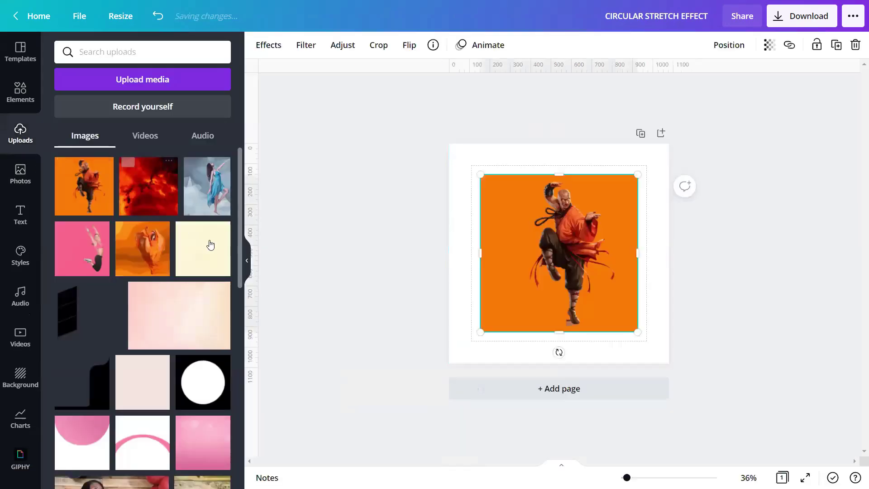
pyautogui.click(247, 263)
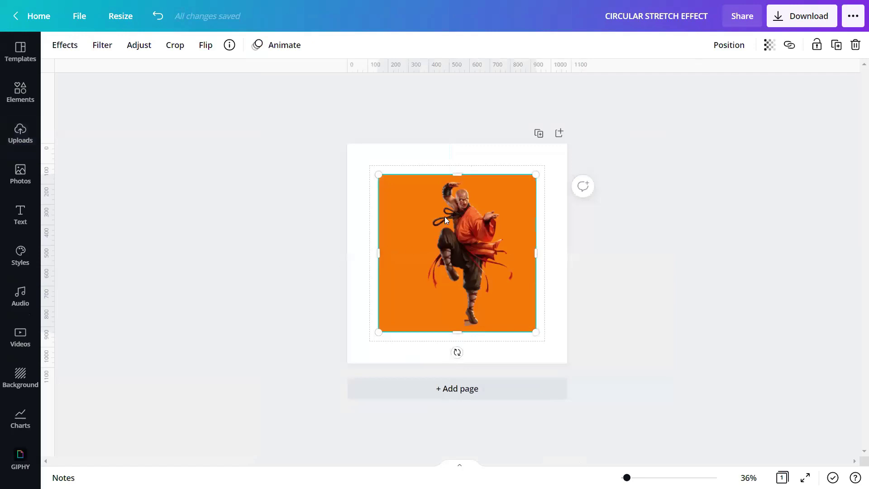
# Remove the photo's orange background with Background Remover and erase the leftover patch under his foot
pyautogui.click(67, 45)
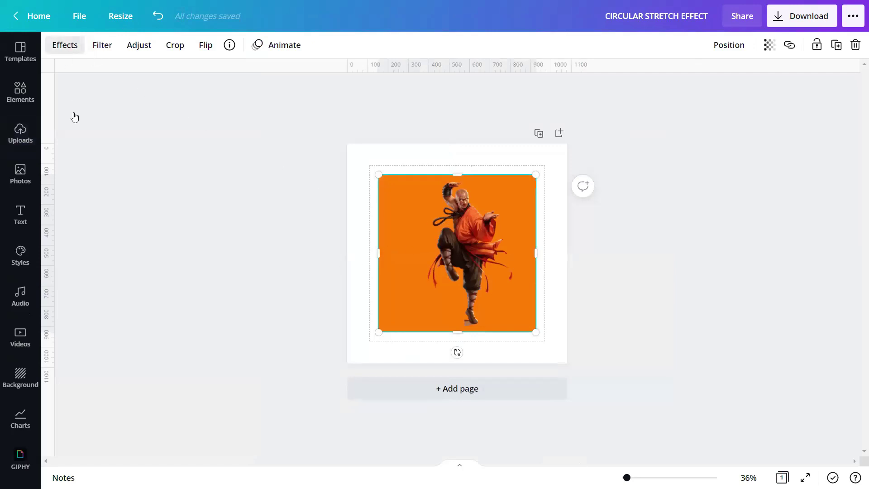
pyautogui.click(75, 116)
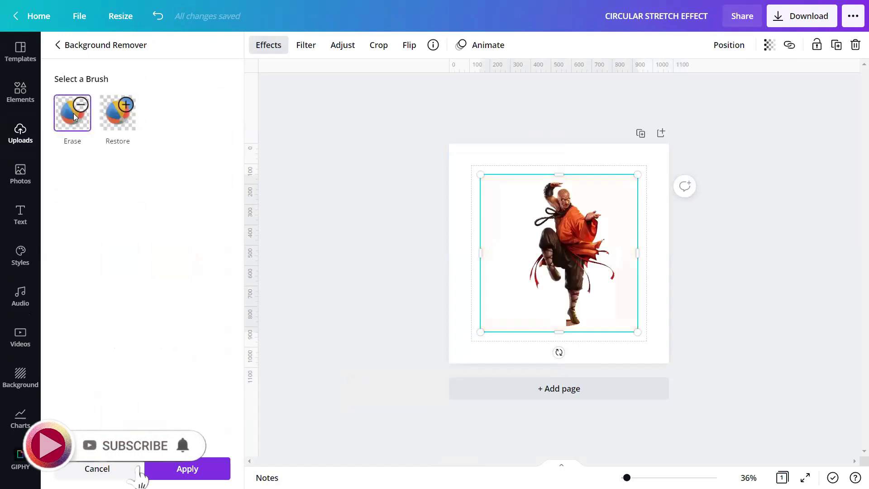
pyautogui.click(75, 117)
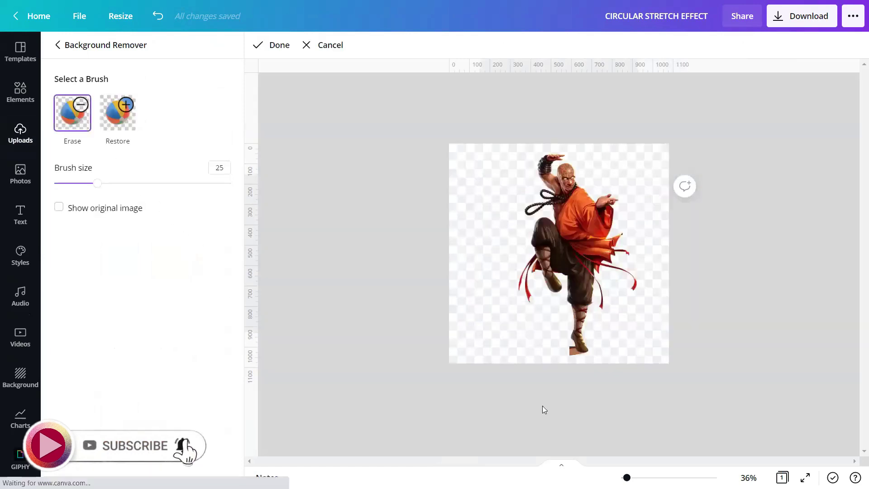
pyautogui.scroll(5, 561, 317)
pyautogui.scroll(-3, 536, 322)
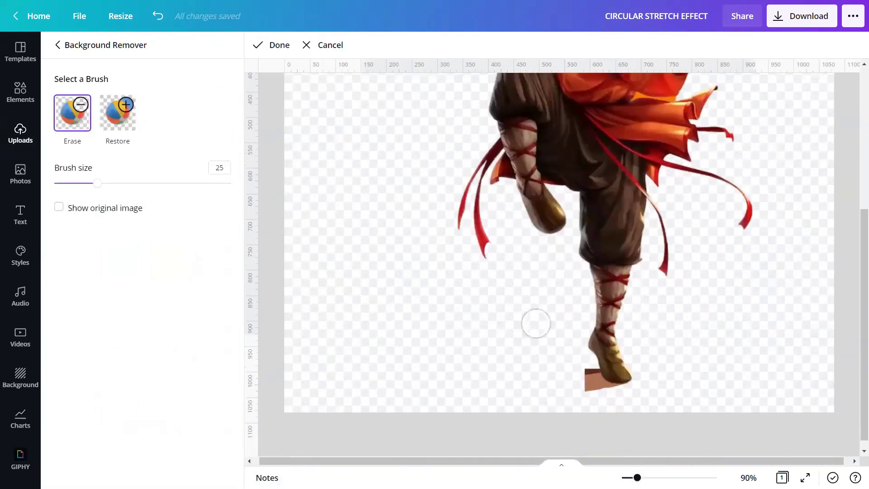
pyautogui.moveTo(579, 374)
pyautogui.mouseDown()
pyautogui.moveTo(582, 384)
pyautogui.moveTo(617, 398)
pyautogui.moveTo(592, 388)
pyautogui.moveTo(591, 375)
pyautogui.moveTo(607, 397)
pyautogui.mouseUp()
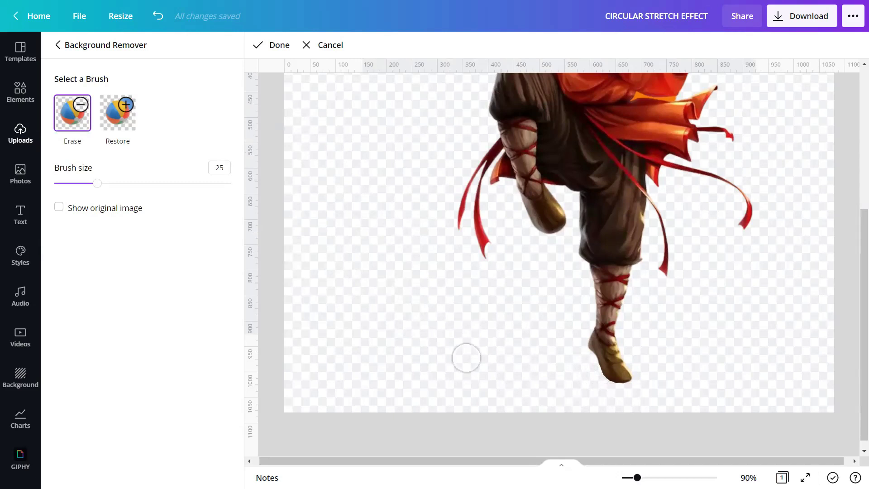
pyautogui.click(270, 45)
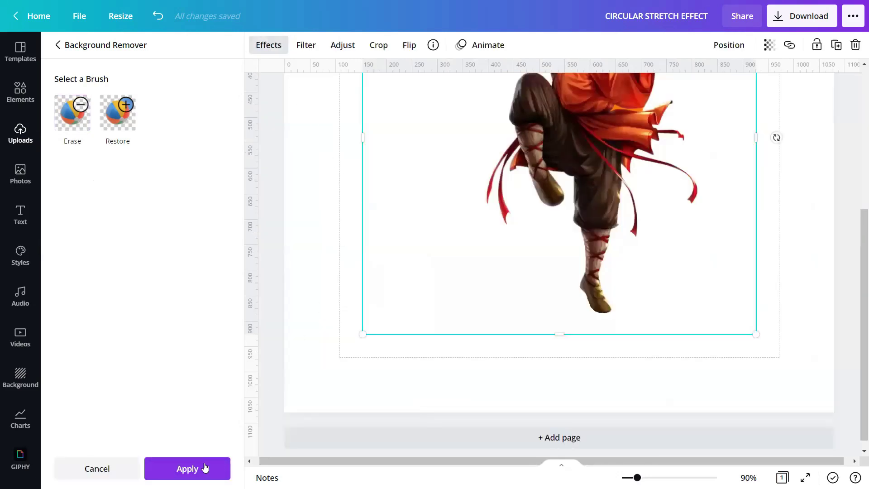
pyautogui.click(205, 469)
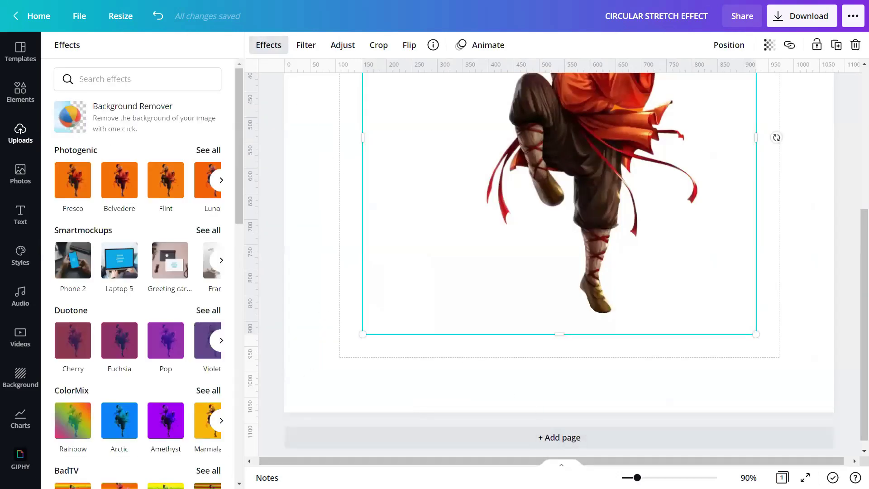
pyautogui.scroll(-3, 616, 414)
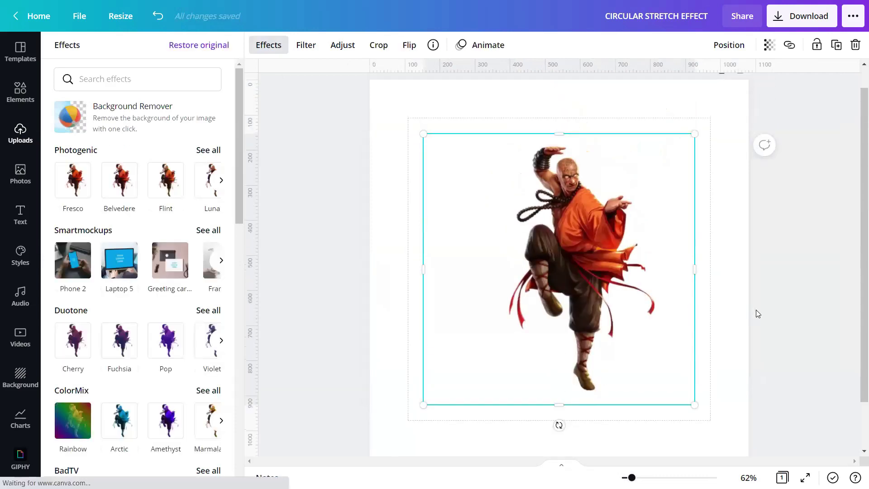
pyautogui.click(326, 274)
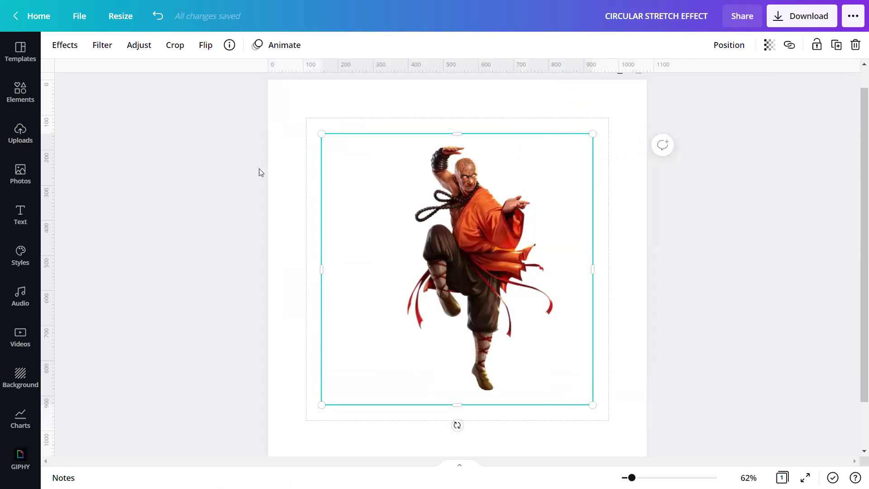
# Add the red nebula upload and set it as the page background
pyautogui.click(20, 134)
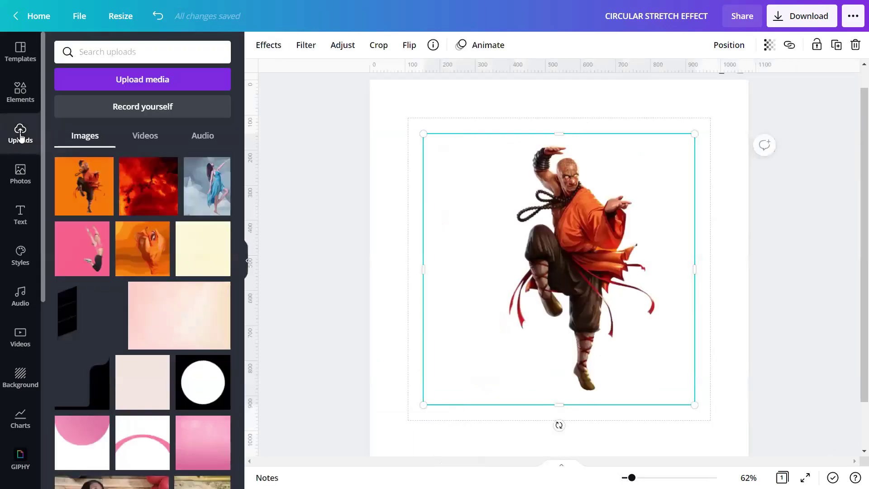
pyautogui.click(150, 191)
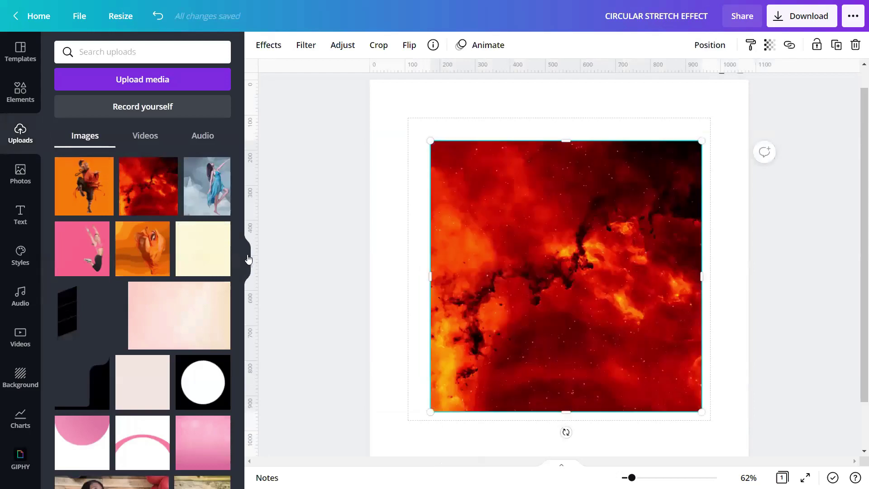
pyautogui.click(247, 261)
pyautogui.rightClick(442, 267)
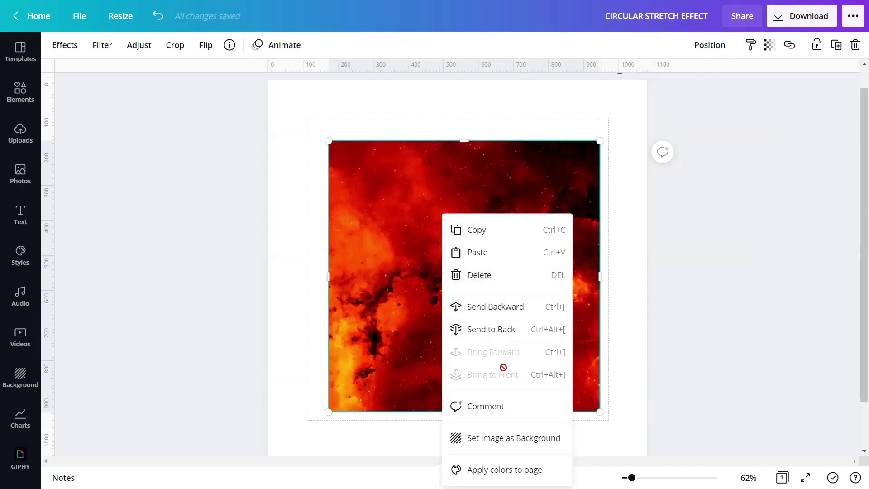
pyautogui.click(537, 430)
# Enlarge the monk cut-out slightly and review the nebula background's colour options
pyautogui.click(477, 333)
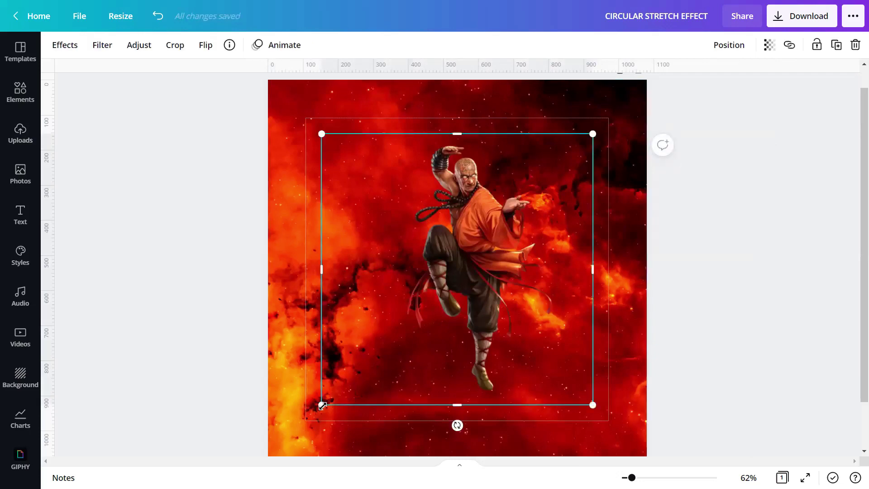
pyautogui.moveTo(322, 405); pyautogui.dragTo(306, 421)
pyautogui.click(397, 96)
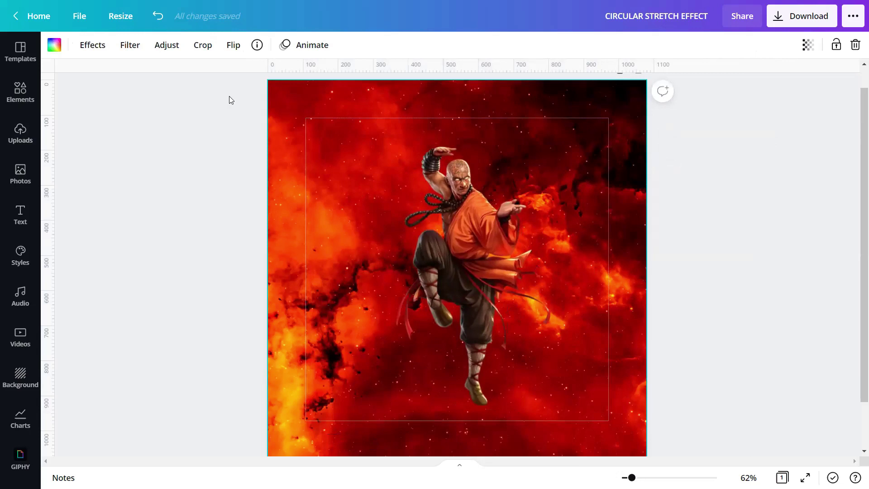
pyautogui.click(51, 47)
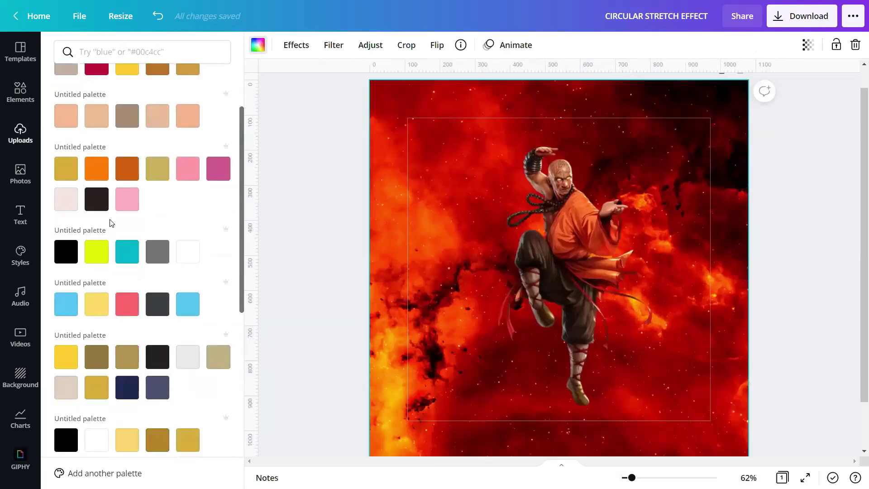
pyautogui.scroll(-8, 112, 222)
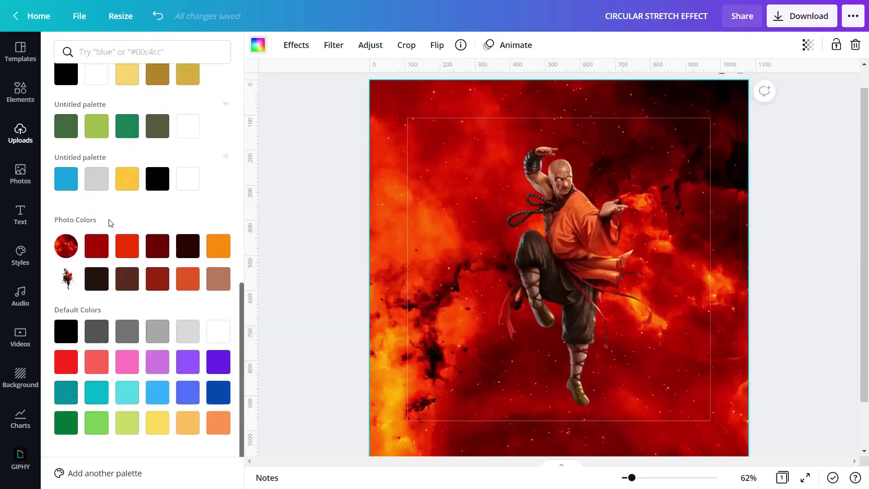
pyautogui.click(279, 298)
pyautogui.click(310, 270)
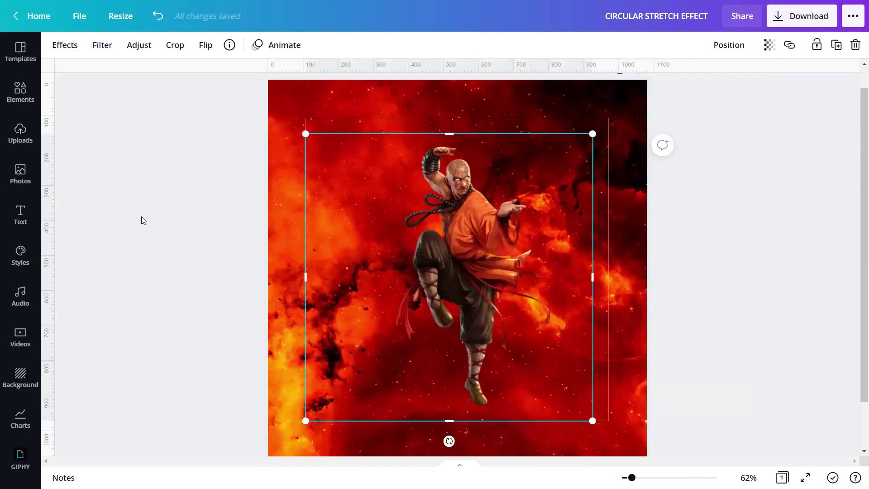
# Search elements for 'CIRCLE' and add a Solid Circle to the page
pyautogui.click(91, 52)
pyautogui.write('CIRCLE')
pyautogui.press('Return')
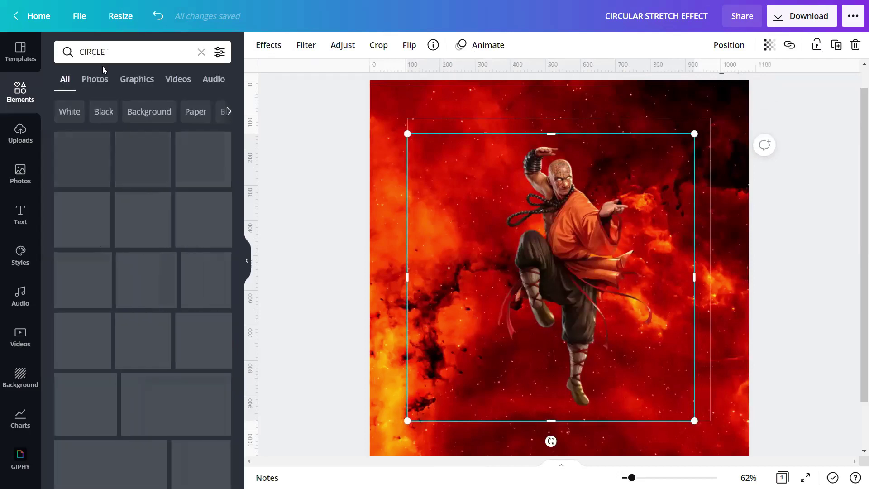
pyautogui.click(98, 144)
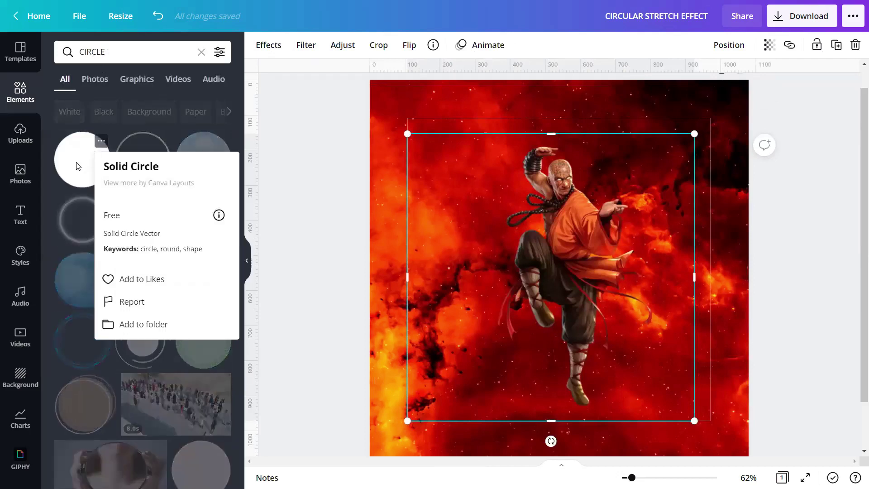
pyautogui.click(78, 165)
pyautogui.click(78, 165)
pyautogui.click(248, 263)
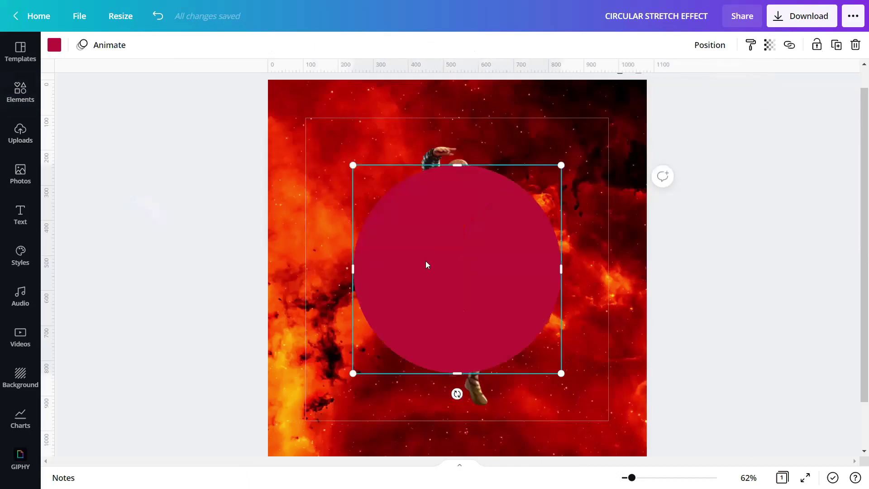
# Make the circle white and shrink it to a small dot at the lower left
pyautogui.click(50, 50)
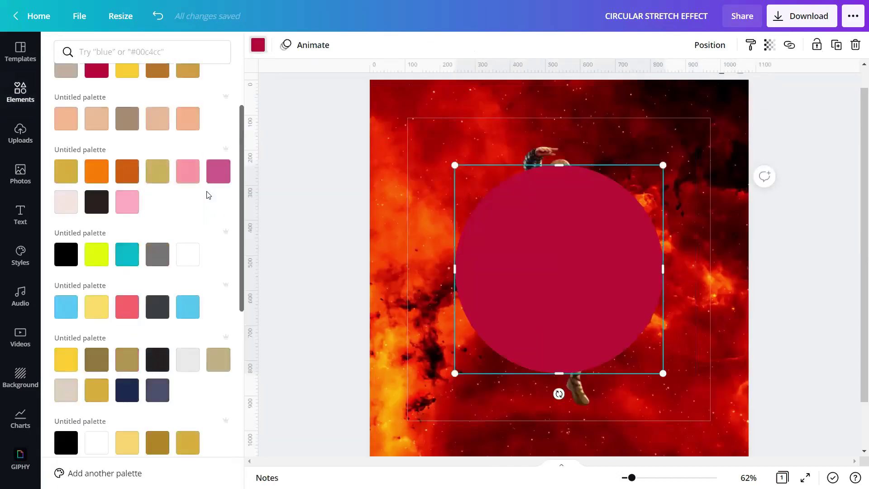
pyautogui.scroll(-1, 203, 192)
pyautogui.click(218, 335)
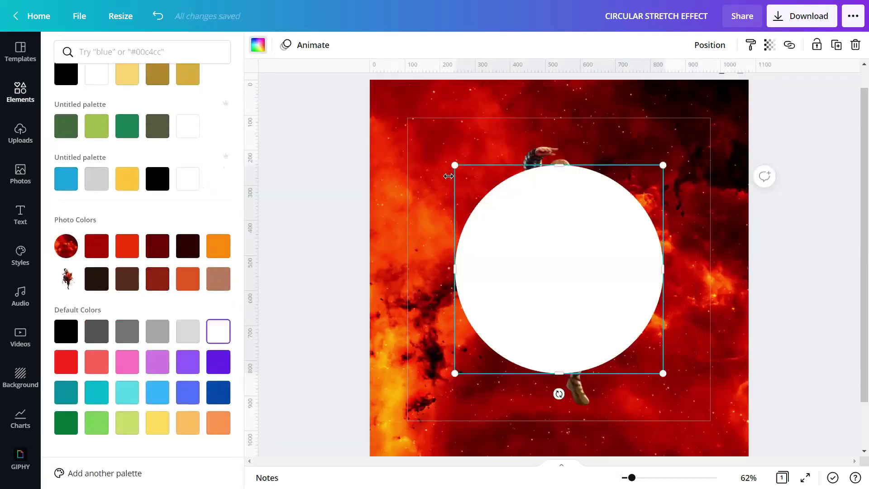
pyautogui.click(313, 304)
pyautogui.moveTo(352, 165); pyautogui.dragTo(295, 428)
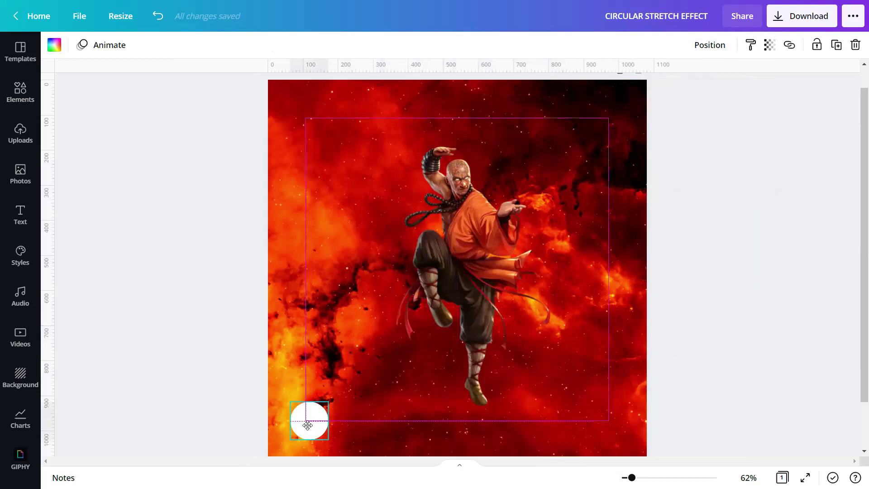
# Duplicate the white circle five times
pyautogui.scroll(-1, 376, 321)
pyautogui.scroll(-1, 377, 324)
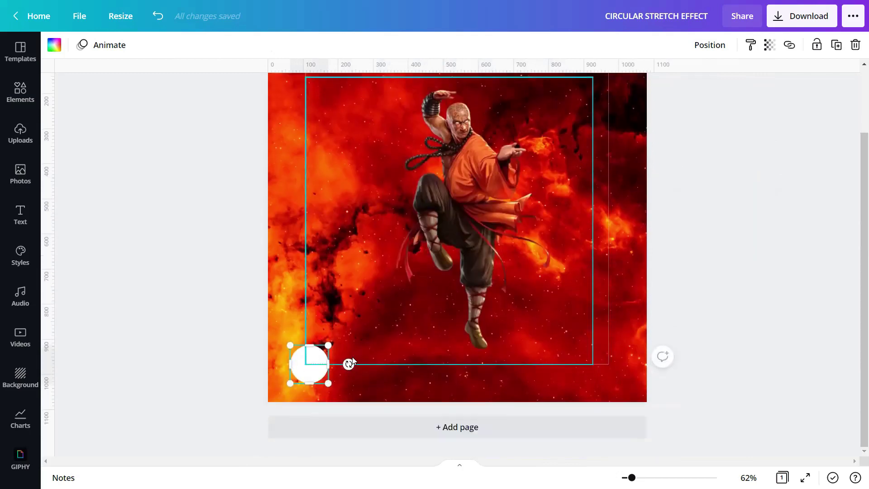
pyautogui.rightClick(312, 372)
pyautogui.click(351, 291)
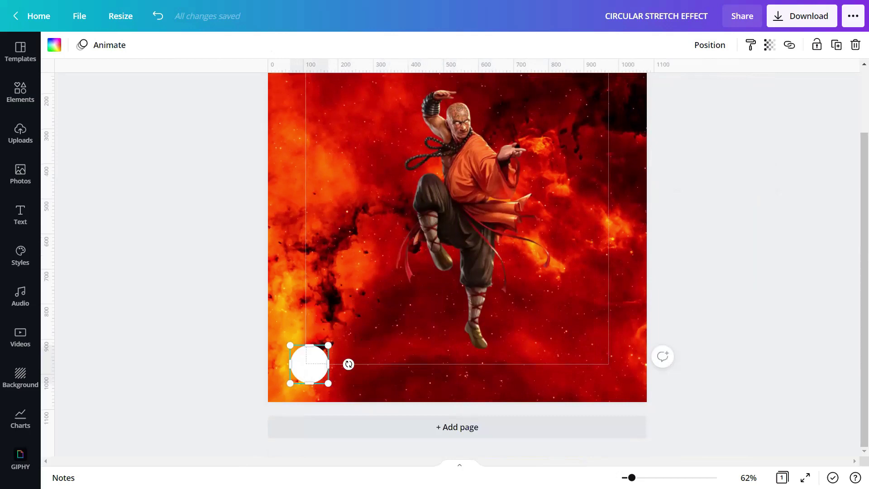
pyautogui.click(837, 45)
pyautogui.click(836, 45)
pyautogui.click(837, 44)
pyautogui.click(836, 45)
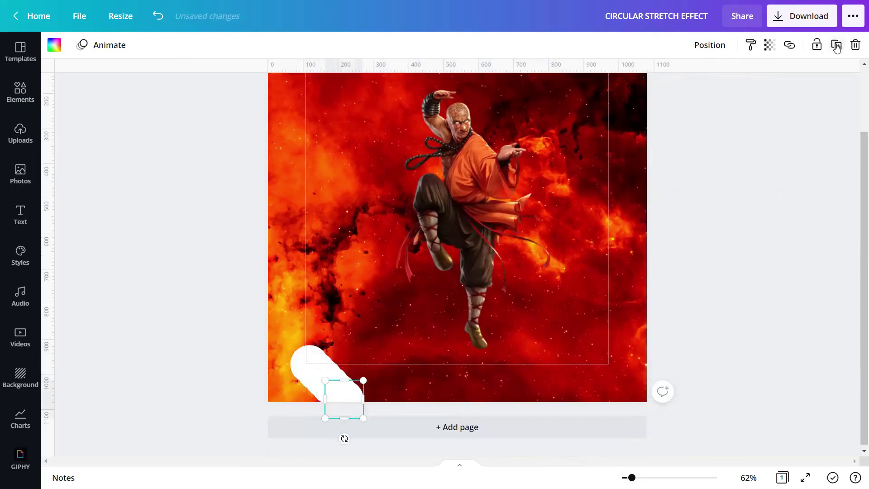
pyautogui.click(837, 45)
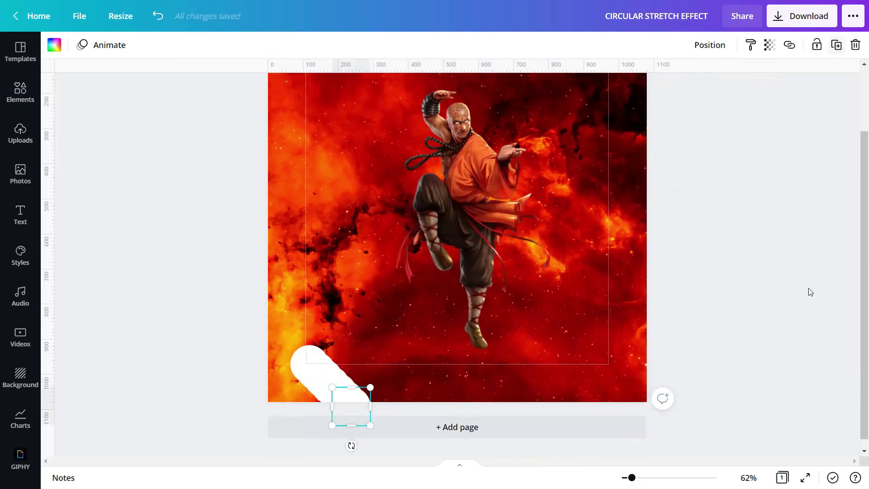
# Spread the seven circles out into a rough row along the bottom and select them
pyautogui.moveTo(352, 401); pyautogui.dragTo(574, 359)
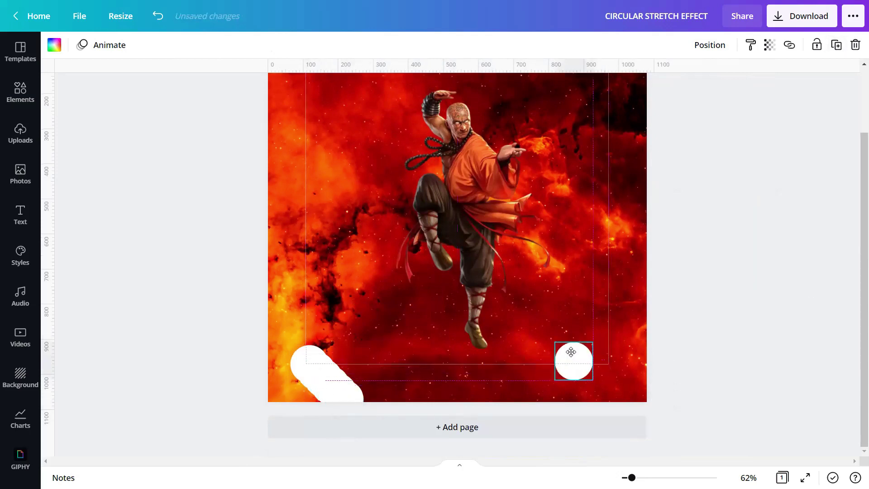
pyautogui.moveTo(349, 388); pyautogui.dragTo(516, 364)
pyautogui.hotkey('ctrl', 'd')
pyautogui.moveTo(525, 353); pyautogui.dragTo(468, 356)
pyautogui.moveTo(330, 392); pyautogui.dragTo(321, 374)
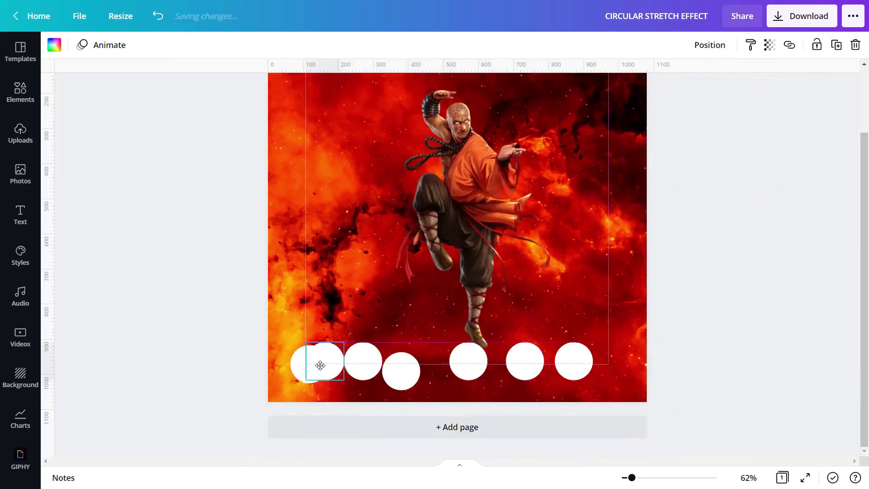
pyautogui.moveTo(259, 358); pyautogui.dragTo(288, 385)
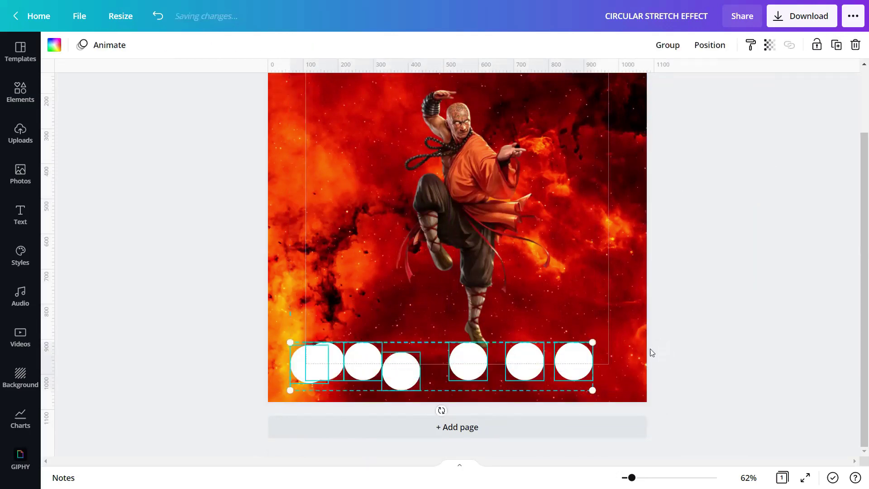
# Tidy up the circles into even spacing, centre the row horizontally on the page, then ungroup
pyautogui.click(710, 46)
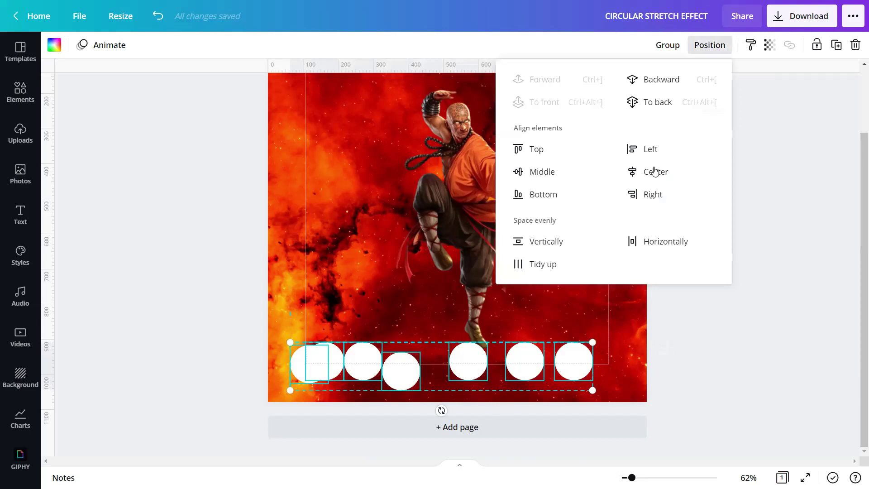
pyautogui.click(559, 262)
pyautogui.click(667, 46)
pyautogui.click(668, 46)
pyautogui.click(711, 47)
pyautogui.click(646, 149)
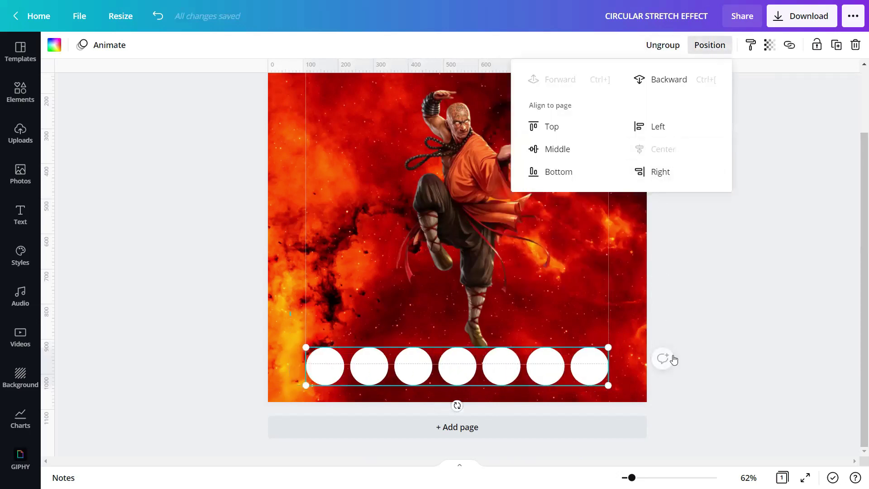
pyautogui.click(663, 46)
pyautogui.click(624, 280)
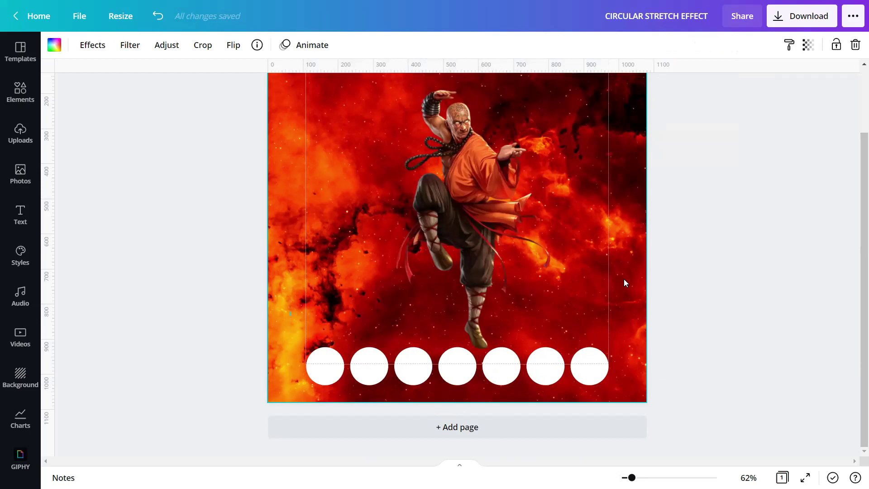
pyautogui.click(335, 369)
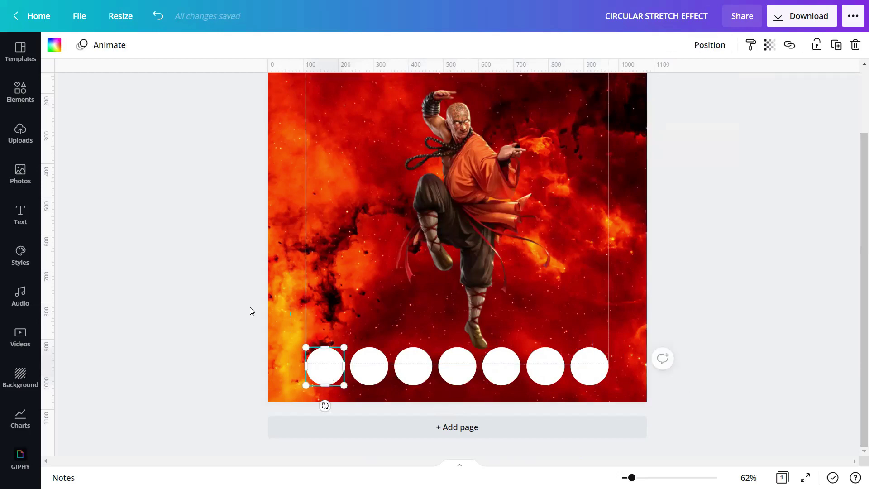
# Fill the first four circles with photo colours: dark red, tan, bright red and orange
pyautogui.click(54, 45)
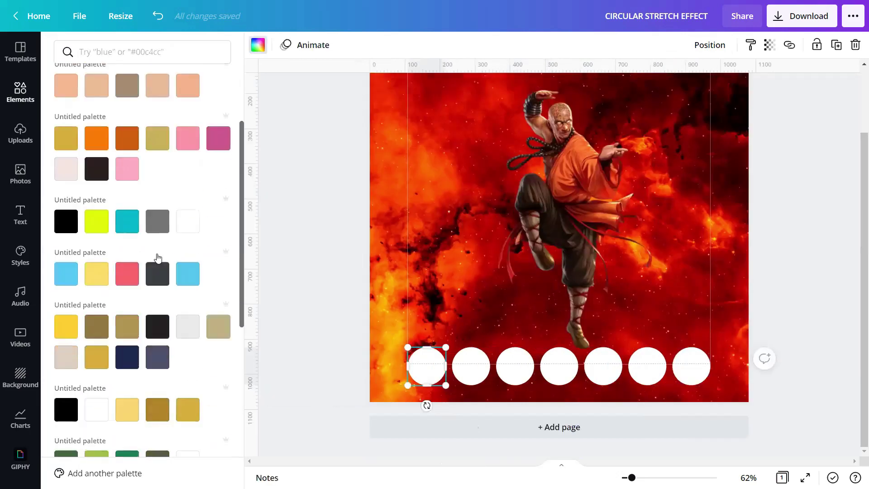
pyautogui.scroll(-5, 154, 252)
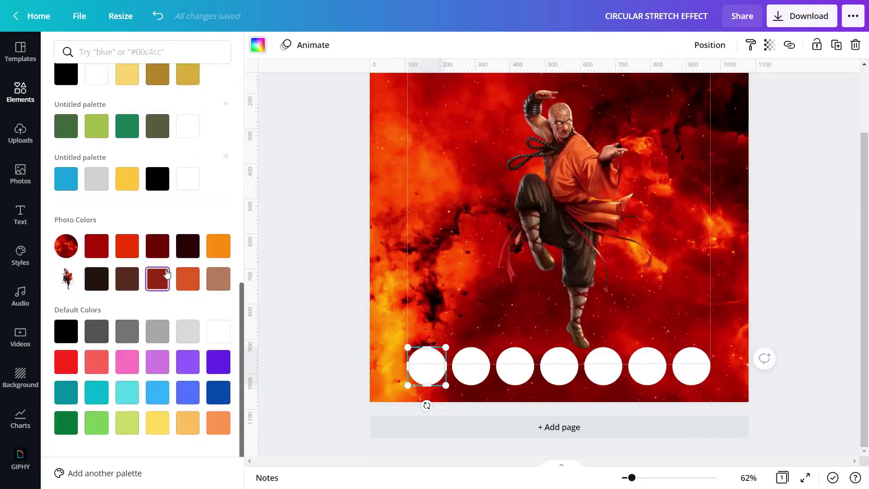
pyautogui.click(156, 284)
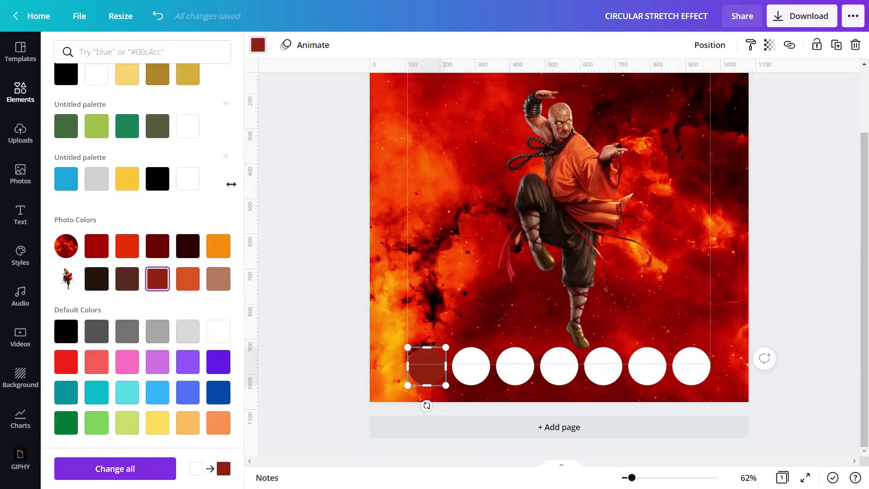
pyautogui.click(472, 378)
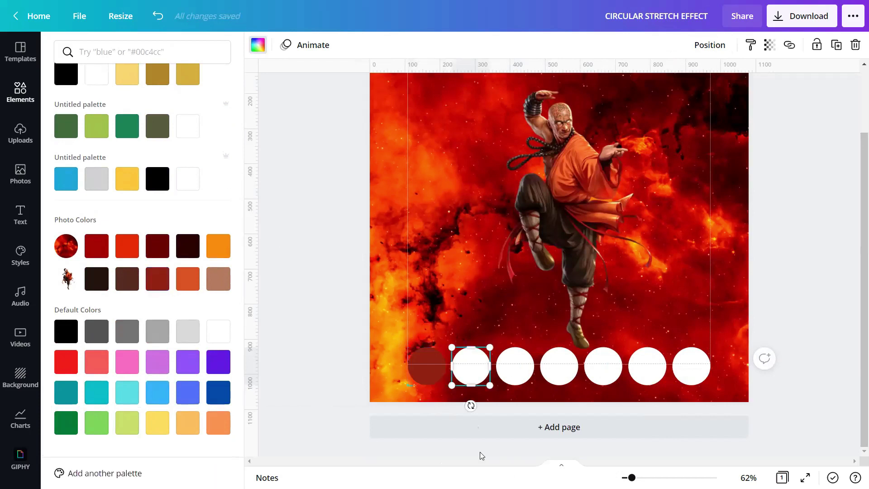
pyautogui.click(218, 279)
pyautogui.click(515, 377)
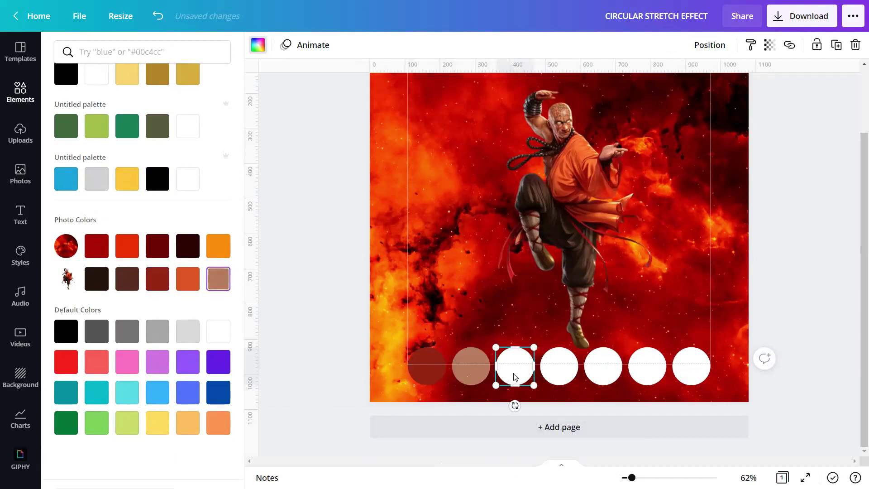
pyautogui.click(135, 246)
pyautogui.click(558, 375)
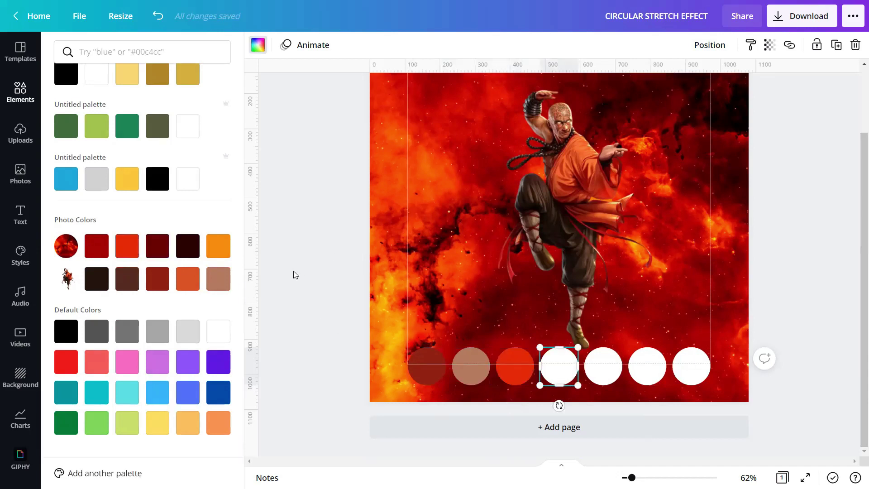
pyautogui.click(220, 245)
# Fill the remaining three circles with maroon, tan and orange
pyautogui.click(603, 369)
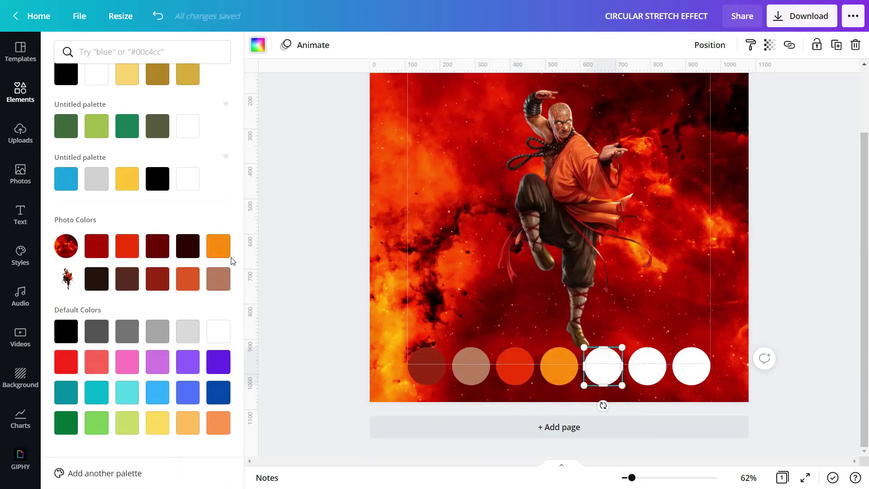
pyautogui.click(163, 249)
pyautogui.click(661, 384)
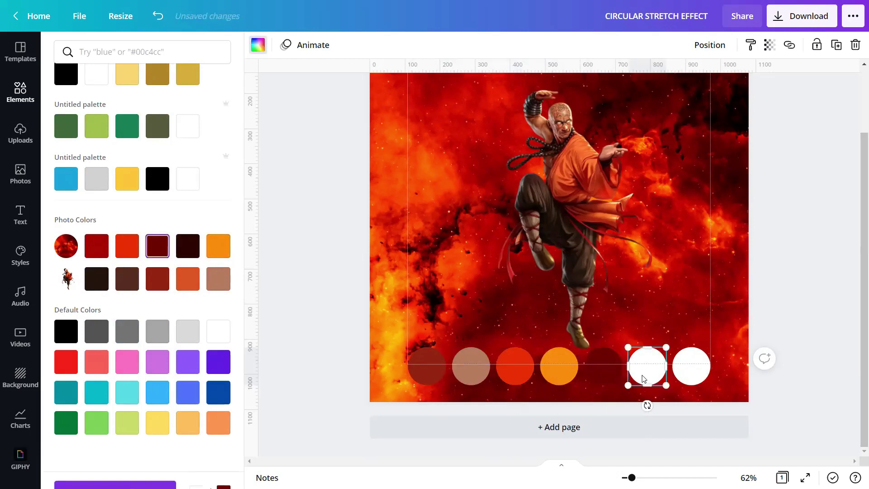
pyautogui.click(218, 280)
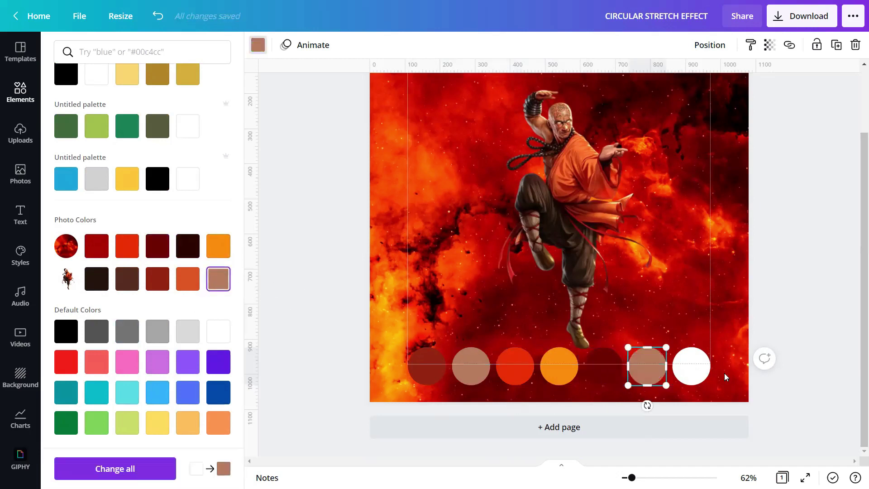
pyautogui.click(692, 366)
pyautogui.click(222, 250)
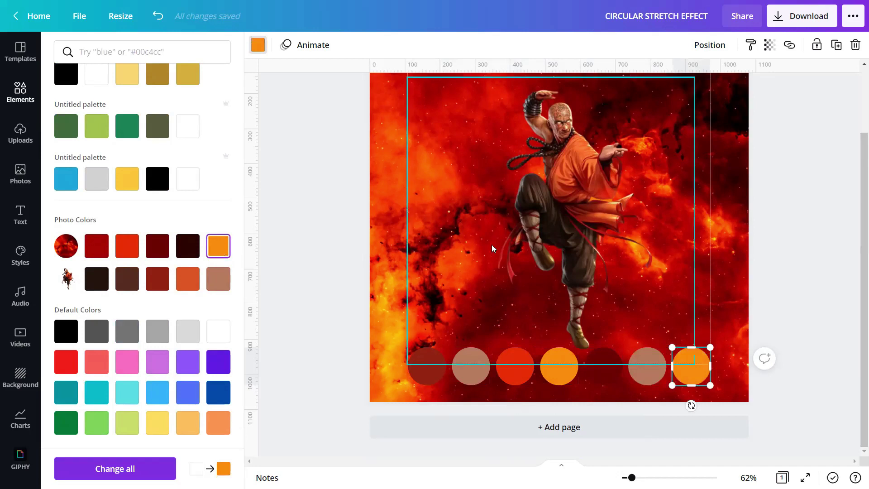
pyautogui.click(769, 359)
pyautogui.click(756, 318)
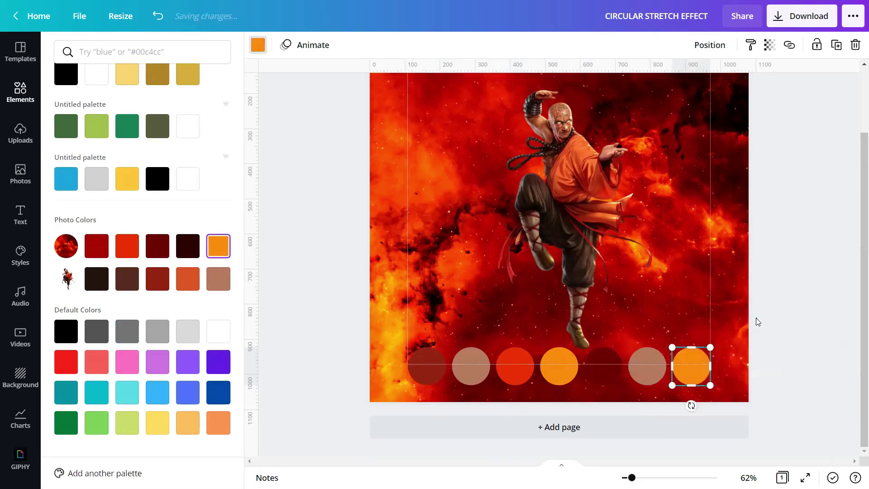
pyautogui.click(693, 307)
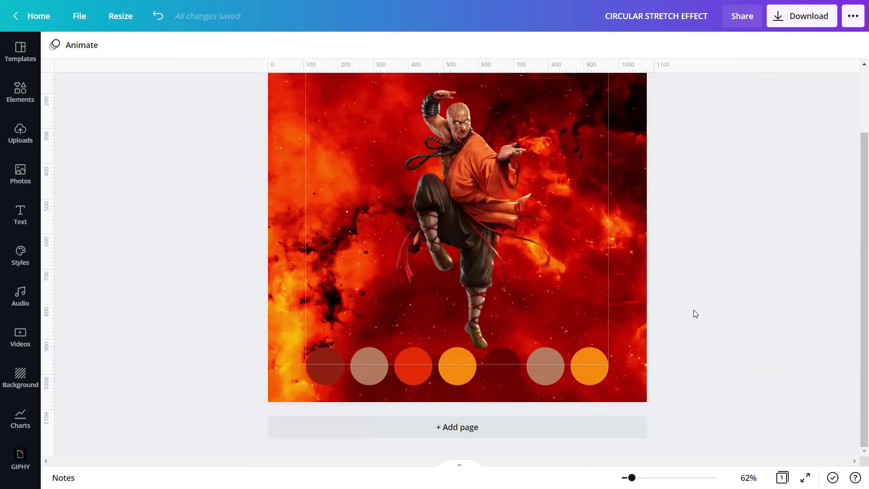
# Add a second page, then group and duplicate the seven coloured circles on page 1
pyautogui.click(596, 434)
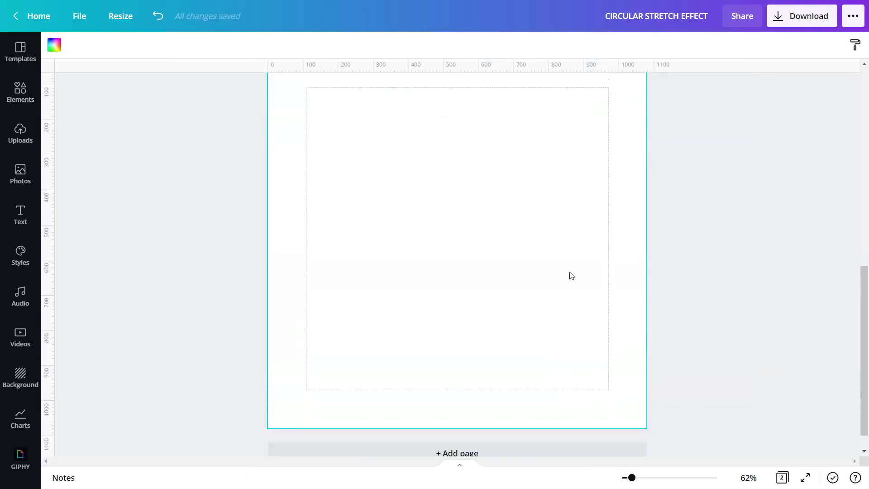
pyautogui.scroll(3, 568, 274)
pyautogui.moveTo(642, 155); pyautogui.dragTo(279, 169)
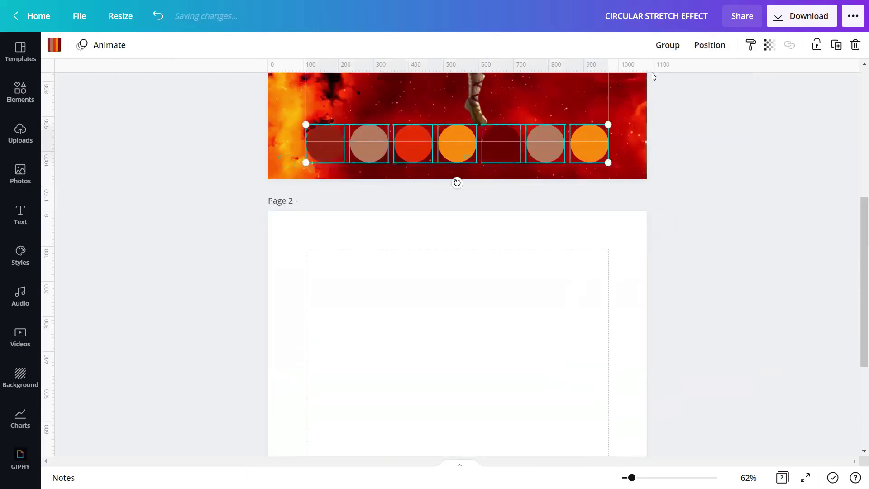
pyautogui.click(667, 44)
pyautogui.click(836, 46)
# Move the circle copy to the bottom of page 2 and ungroup it
pyautogui.moveTo(475, 150); pyautogui.dragTo(518, 346)
pyautogui.click(520, 252)
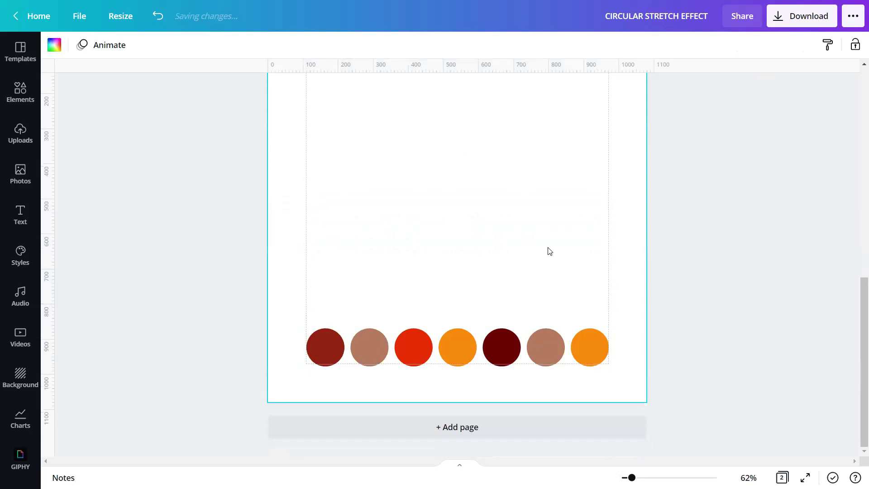
pyautogui.scroll(2, 552, 252)
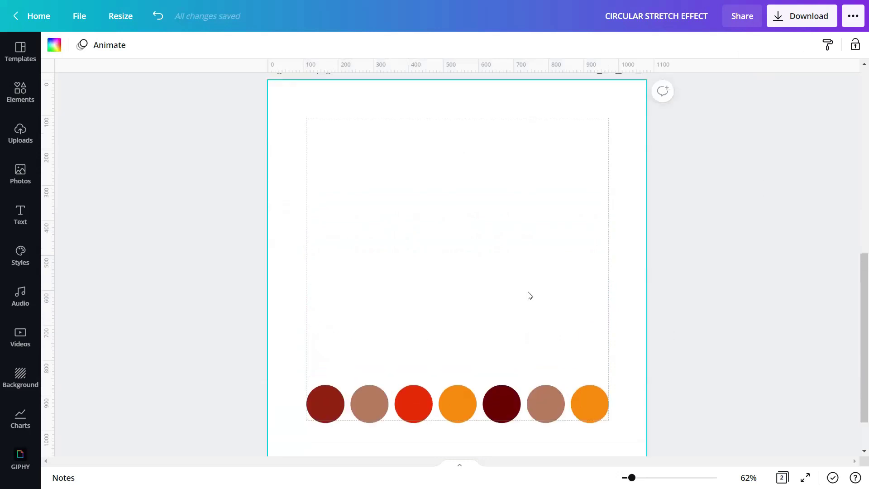
pyautogui.click(482, 385)
pyautogui.click(663, 45)
# Enlarge the dark red circle at the page centre and centre an enlarged tan circle on it
pyautogui.click(444, 311)
pyautogui.click(329, 406)
pyautogui.moveTo(343, 389); pyautogui.dragTo(568, 225)
pyautogui.moveTo(466, 301); pyautogui.dragTo(489, 239)
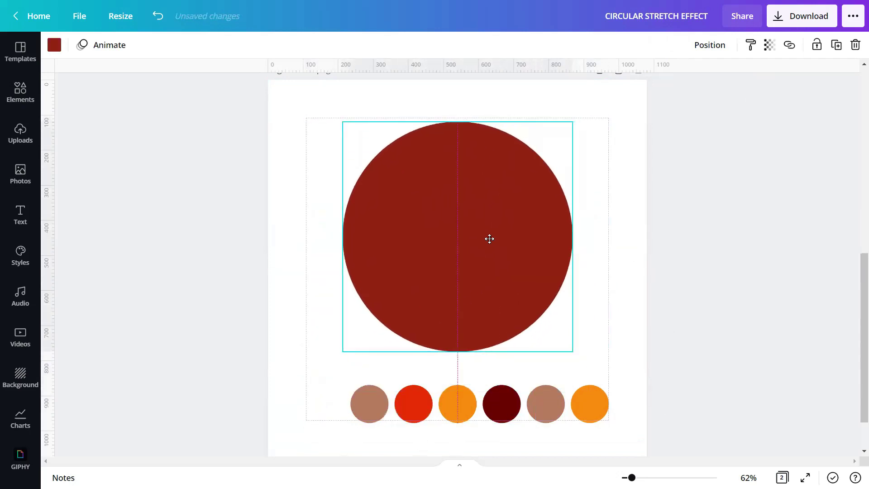
pyautogui.moveTo(370, 408); pyautogui.dragTo(566, 150)
pyautogui.moveTo(422, 284); pyautogui.dragTo(378, 358)
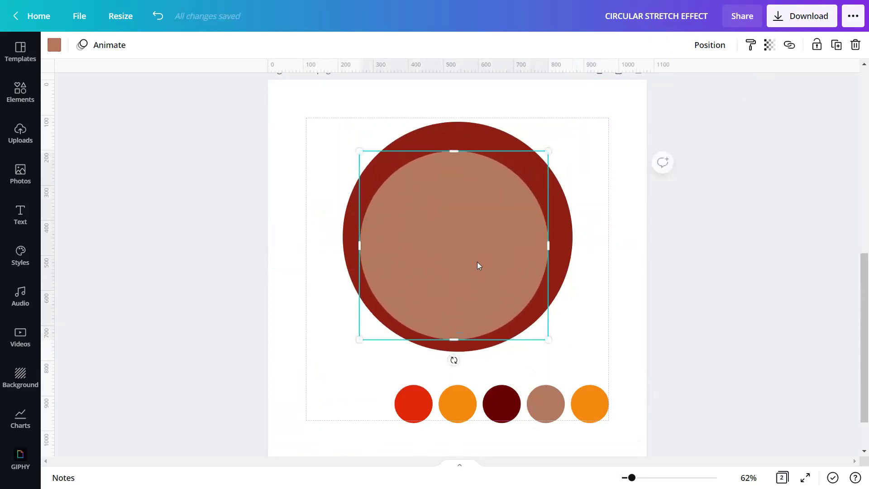
pyautogui.moveTo(480, 262); pyautogui.dragTo(484, 256)
pyautogui.moveTo(363, 330); pyautogui.dragTo(360, 333)
pyautogui.moveTo(427, 287); pyautogui.dragTo(443, 266)
# Resize and centre the bright red and orange circles as the next inner rings
pyautogui.moveTo(413, 403); pyautogui.dragTo(380, 308)
pyautogui.moveTo(476, 198); pyautogui.dragTo(472, 223)
pyautogui.moveTo(530, 164); pyautogui.dragTo(541, 153)
pyautogui.moveTo(472, 229); pyautogui.dragTo(469, 233)
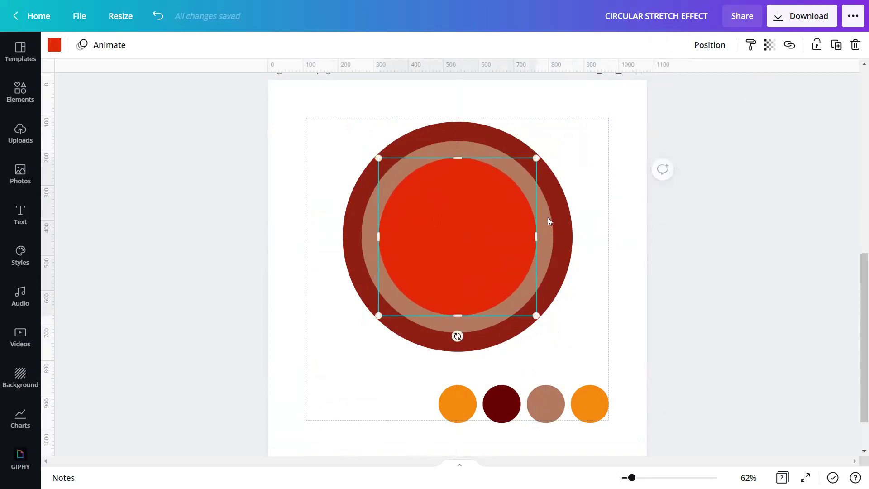
pyautogui.moveTo(464, 408); pyautogui.dragTo(392, 285)
pyautogui.moveTo(468, 205); pyautogui.dragTo(468, 234)
pyautogui.moveTo(528, 173); pyautogui.dragTo(538, 162)
pyautogui.moveTo(481, 223); pyautogui.dragTo(475, 222)
pyautogui.scroll(-2, 520, 314)
pyautogui.moveTo(400, 249)
pyautogui.mouseDown()
pyautogui.moveTo(388, 245)
pyautogui.moveTo(395, 247)
pyautogui.mouseUp()
# Centre a resized maroon ring inside the orange one and fine-tune the outer circle
pyautogui.moveTo(501, 347); pyautogui.dragTo(470, 235)
pyautogui.moveTo(455, 202); pyautogui.dragTo(399, 222)
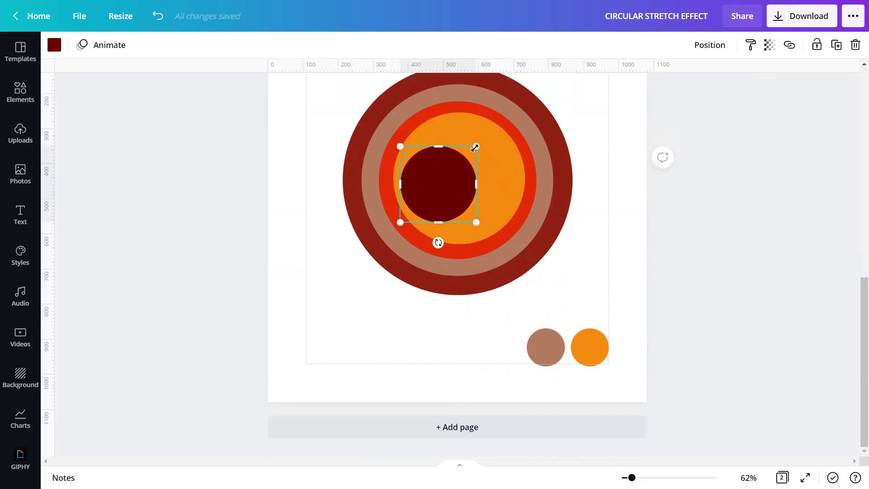
pyautogui.moveTo(476, 146); pyautogui.dragTo(506, 116)
pyautogui.moveTo(460, 174); pyautogui.dragTo(470, 188)
pyautogui.moveTo(412, 225); pyautogui.dragTo(415, 222)
pyautogui.click(486, 290)
pyautogui.moveTo(341, 295); pyautogui.dragTo(342, 294)
# Place the small tan circle and then the orange circle at the very centre
pyautogui.moveTo(545, 347); pyautogui.dragTo(417, 217)
pyautogui.moveTo(459, 192); pyautogui.dragTo(460, 181)
pyautogui.moveTo(579, 342); pyautogui.dragTo(422, 200)
pyautogui.moveTo(445, 170); pyautogui.dragTo(456, 175)
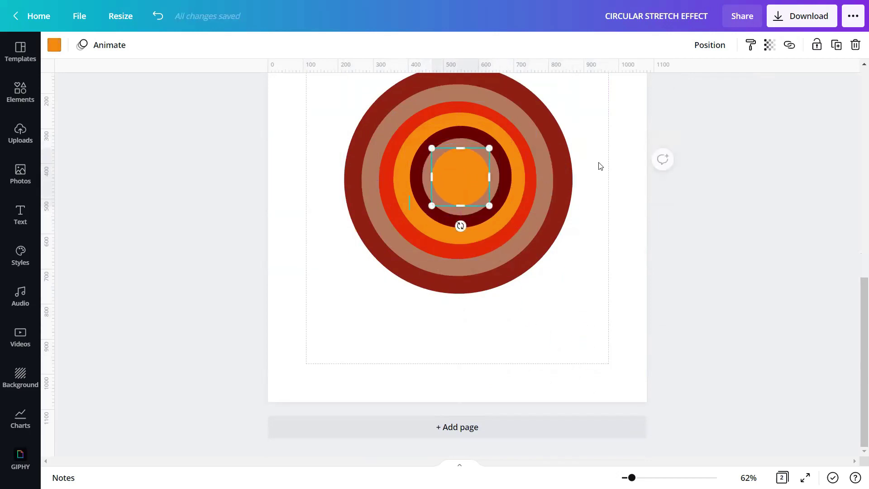
pyautogui.moveTo(598, 103); pyautogui.dragTo(359, 272)
pyautogui.scroll(3, 515, 190)
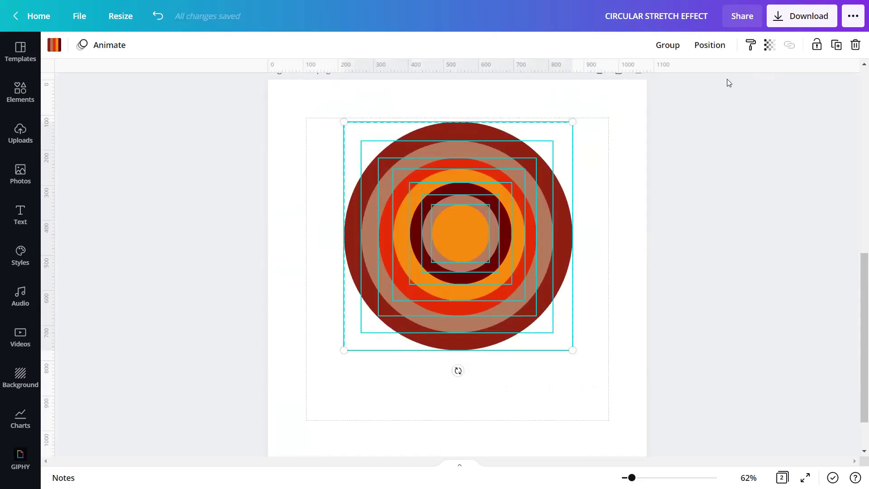
# Align the rings to the page's vertical and horizontal centre
pyautogui.click(720, 47)
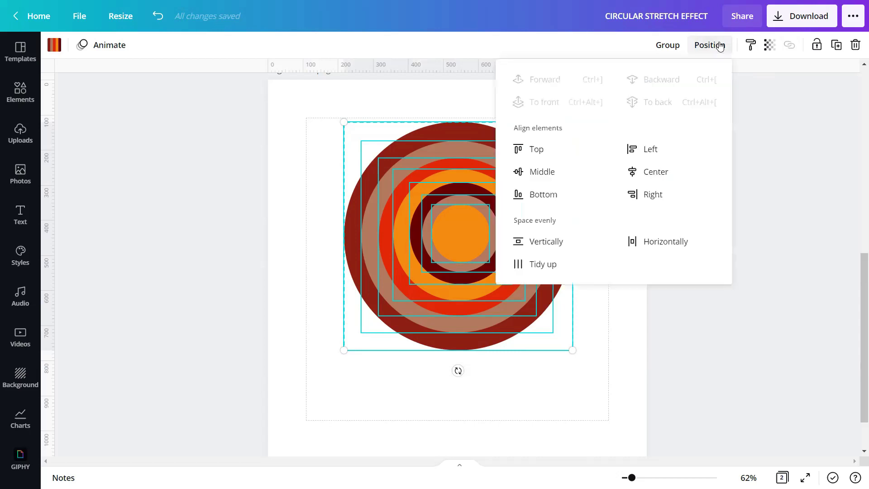
pyautogui.click(546, 178)
pyautogui.click(654, 172)
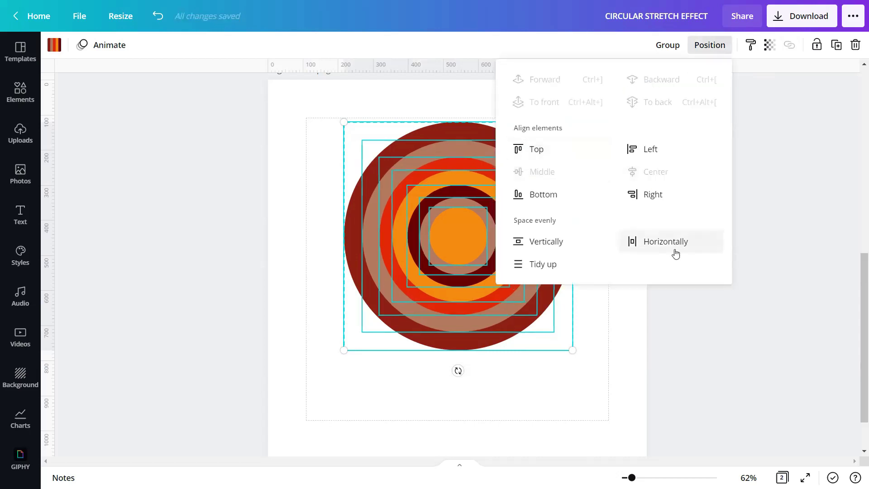
# Group the concentric circles into one element and reposition it on the page
pyautogui.click(676, 46)
pyautogui.click(611, 206)
pyautogui.scroll(-2, 617, 232)
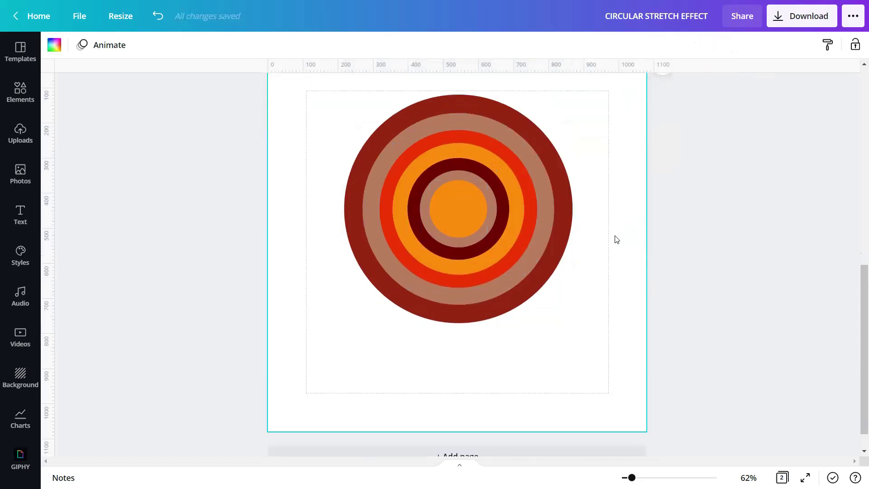
pyautogui.scroll(2, 617, 232)
pyautogui.click(538, 262)
pyautogui.moveTo(538, 262); pyautogui.dragTo(536, 296)
# Download only page 2 as a transparent-background PNG and dismiss the confirmation
pyautogui.click(609, 335)
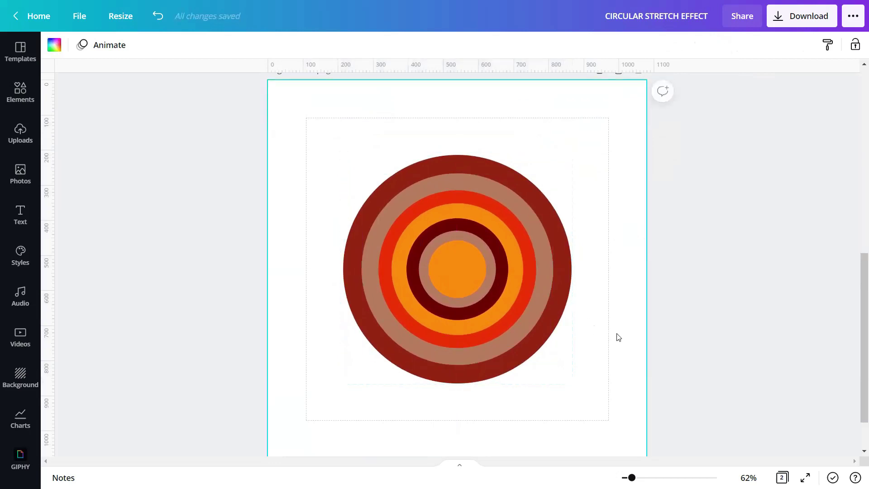
pyautogui.click(783, 17)
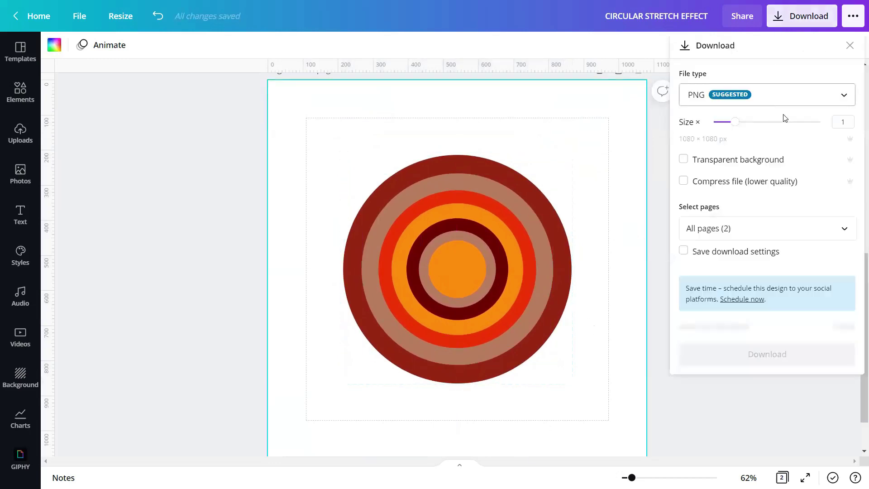
pyautogui.click(798, 221)
pyautogui.click(844, 323)
pyautogui.click(800, 364)
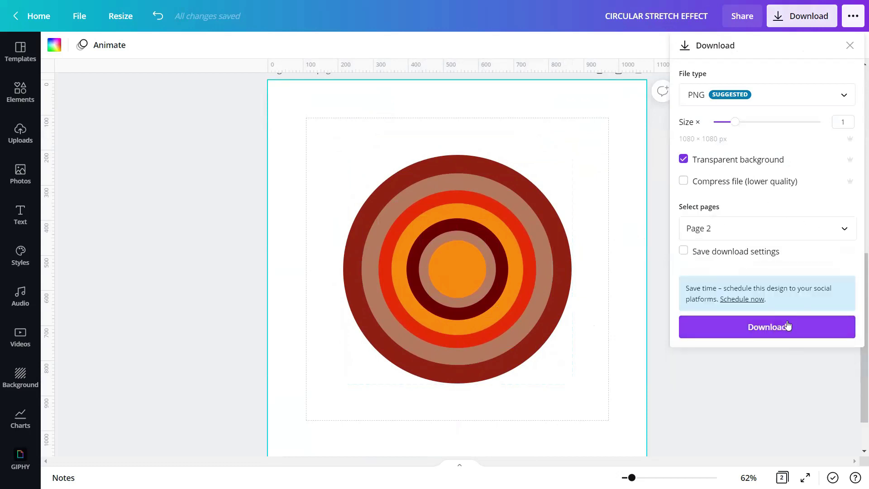
pyautogui.click(788, 326)
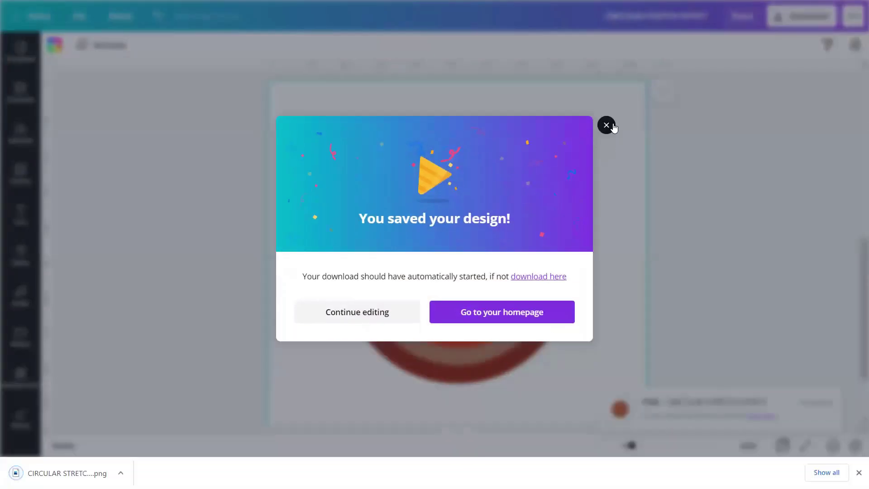
pyautogui.click(606, 125)
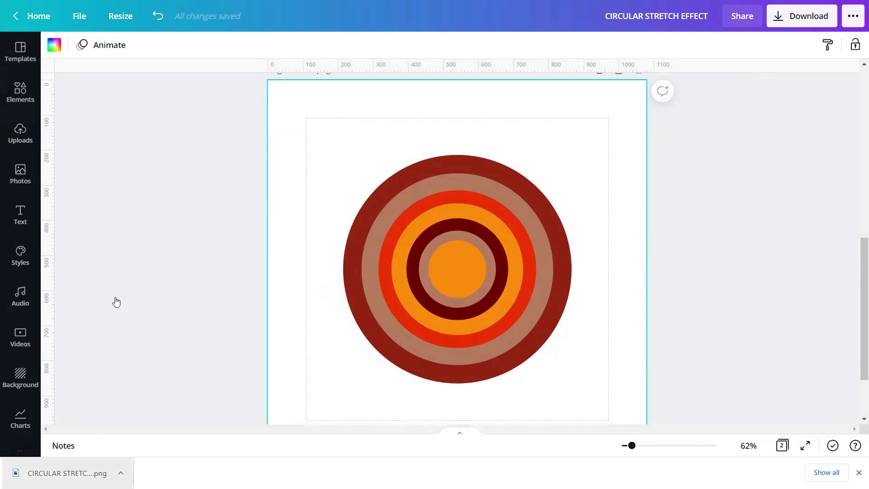
pyautogui.moveTo(117, 302); pyautogui.dragTo(117, 302)
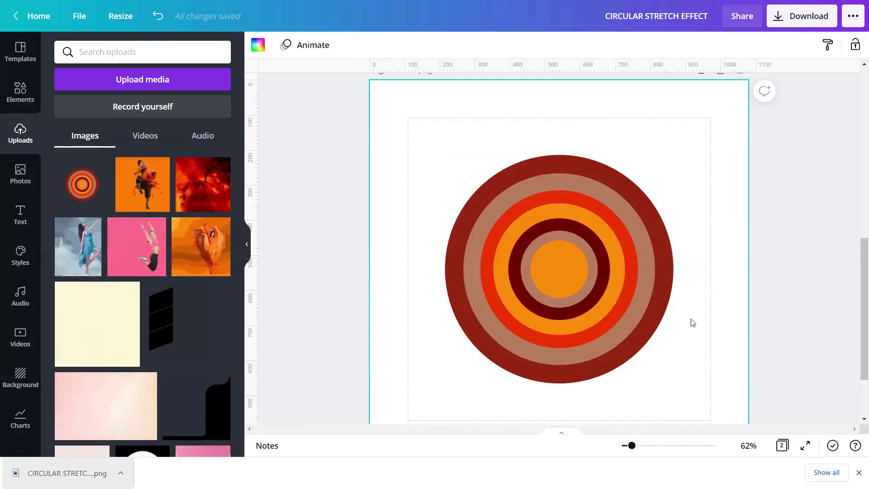
# Add a blank page 3 and place the uploaded bullseye PNG on it, enlarged to about 980×980
pyautogui.scroll(-2, 692, 322)
pyautogui.click(621, 406)
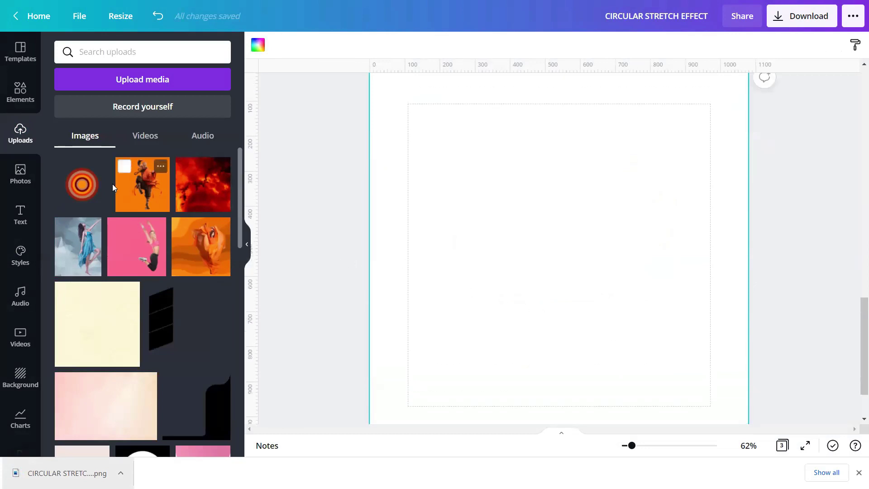
pyautogui.click(81, 184)
pyautogui.click(249, 240)
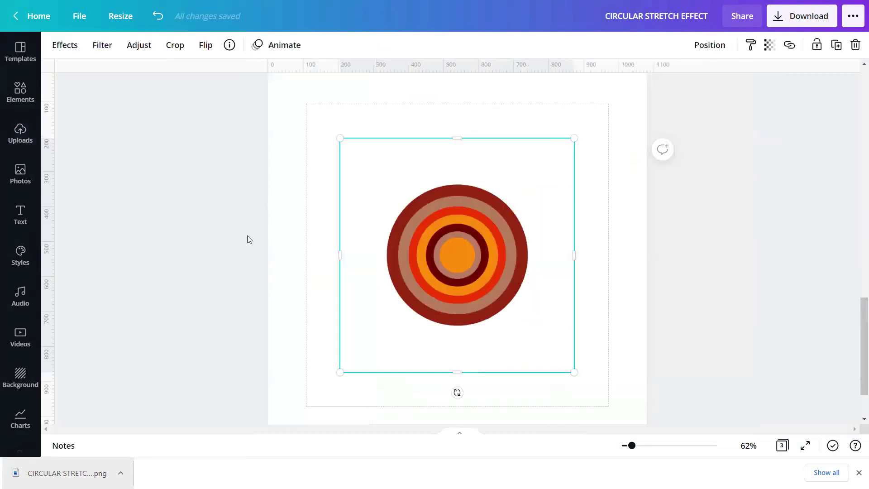
pyautogui.moveTo(576, 374); pyautogui.dragTo(646, 441)
pyautogui.moveTo(340, 134); pyautogui.dragTo(282, 80)
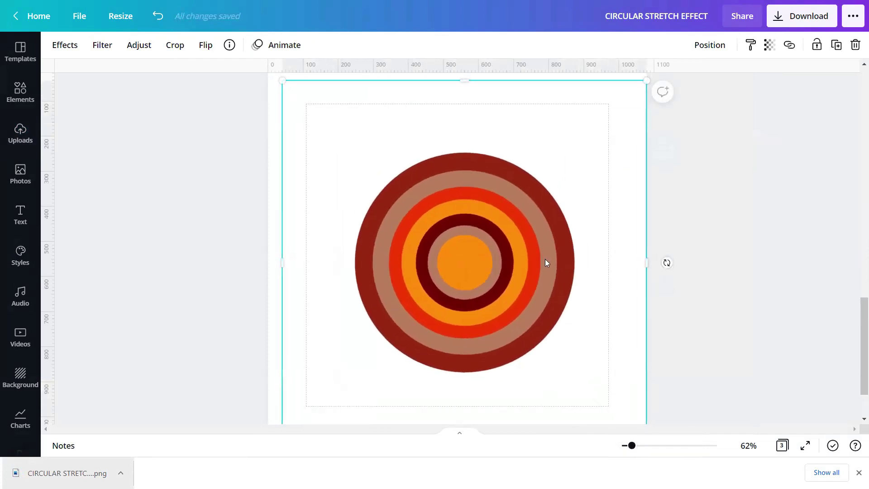
# Undo the circle enlargement and move the monk cut-out from page 1 onto page 3
pyautogui.hotkey('ctrl', 'z')
pyautogui.scroll(8, 544, 259)
pyautogui.click(494, 170)
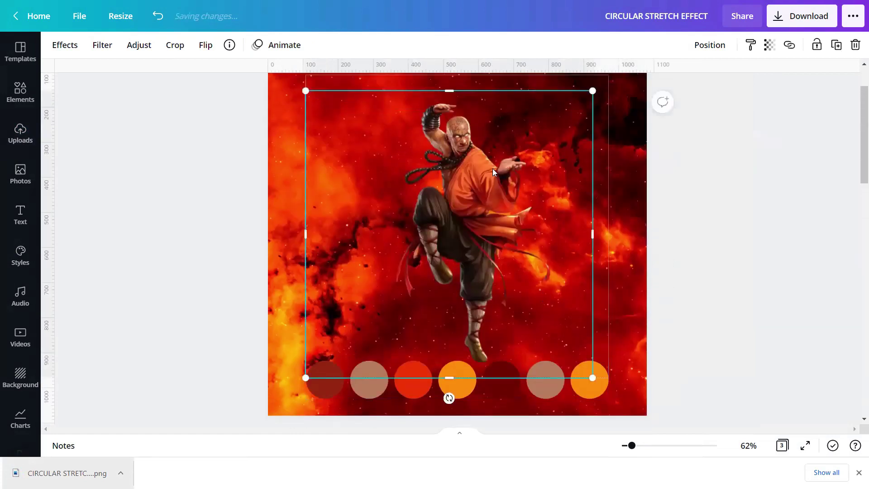
pyautogui.moveTo(463, 200); pyautogui.dragTo(598, 355)
pyautogui.scroll(-10, 468, 204)
pyautogui.moveTo(268, 355); pyautogui.dragTo(222, 400)
# Resize the monk to about 753×753 over the rings and nudge monk and circles slightly right
pyautogui.click(552, 295)
pyautogui.moveTo(610, 360); pyautogui.dragTo(570, 328)
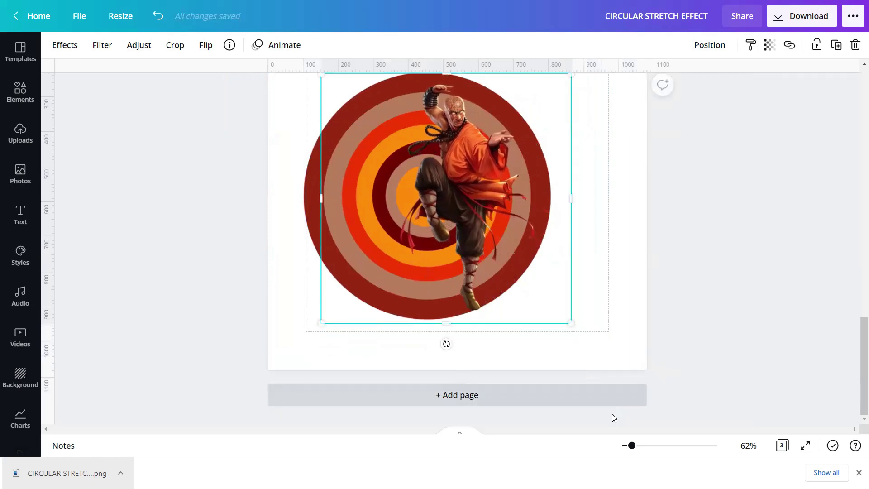
pyautogui.scroll(5, 508, 328)
pyautogui.scroll(4, 508, 328)
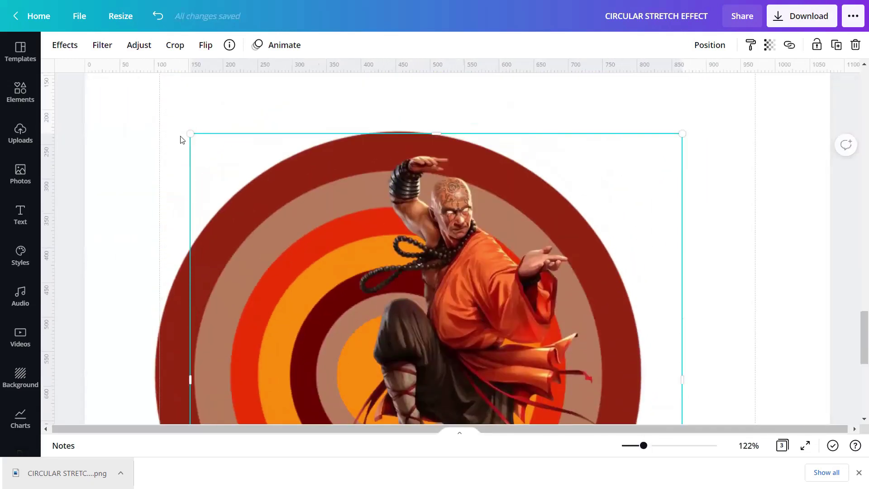
pyautogui.moveTo(183, 131); pyautogui.dragTo(159, 106)
pyautogui.scroll(-5, 565, 194)
pyautogui.moveTo(678, 398); pyautogui.dragTo(687, 404)
pyautogui.moveTo(643, 446); pyautogui.dragTo(631, 447)
pyautogui.scroll(2, 652, 293)
pyautogui.moveTo(639, 272); pyautogui.dragTo(448, 295)
pyautogui.moveTo(628, 293); pyautogui.dragTo(637, 292)
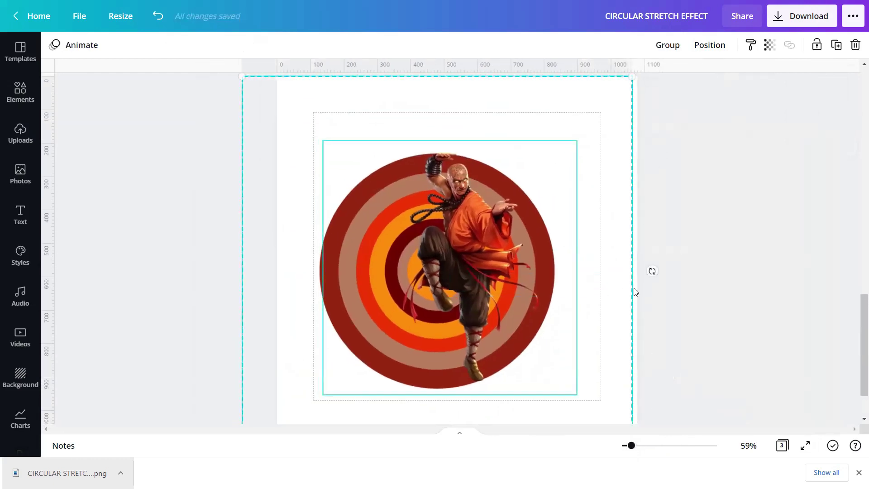
# Select the circle image behind the monk and trim off its right side
pyautogui.click(698, 284)
pyautogui.scroll(-2, 679, 281)
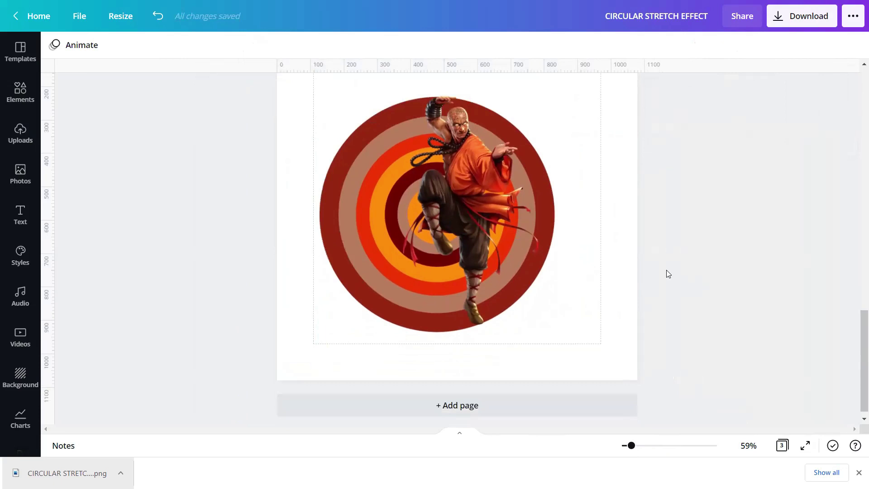
pyautogui.click(311, 205)
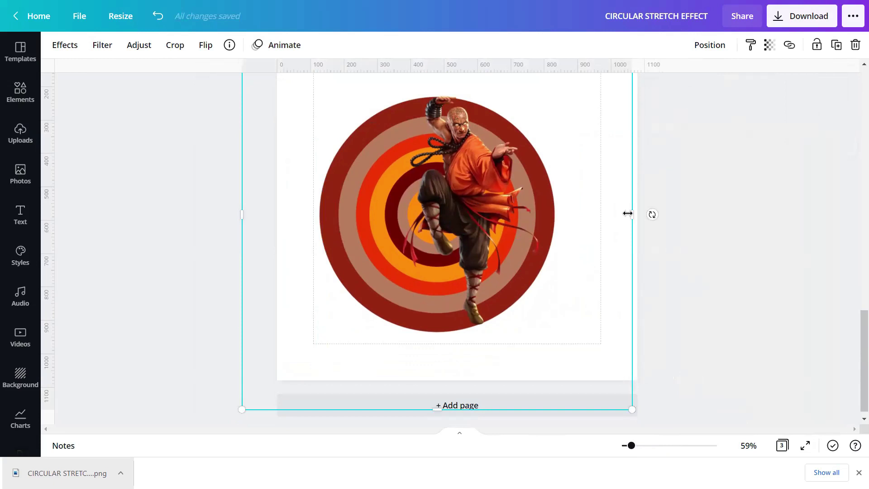
pyautogui.moveTo(627, 214); pyautogui.dragTo(472, 217)
# Zoom in and crop the rings to end at the monk's centre line, then align them to the centre guide
pyautogui.click(632, 446)
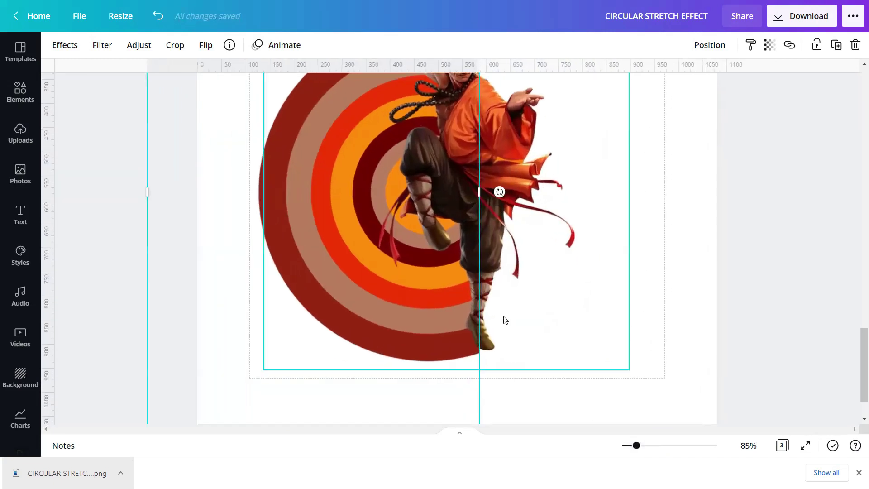
pyautogui.moveTo(637, 446); pyautogui.dragTo(656, 446)
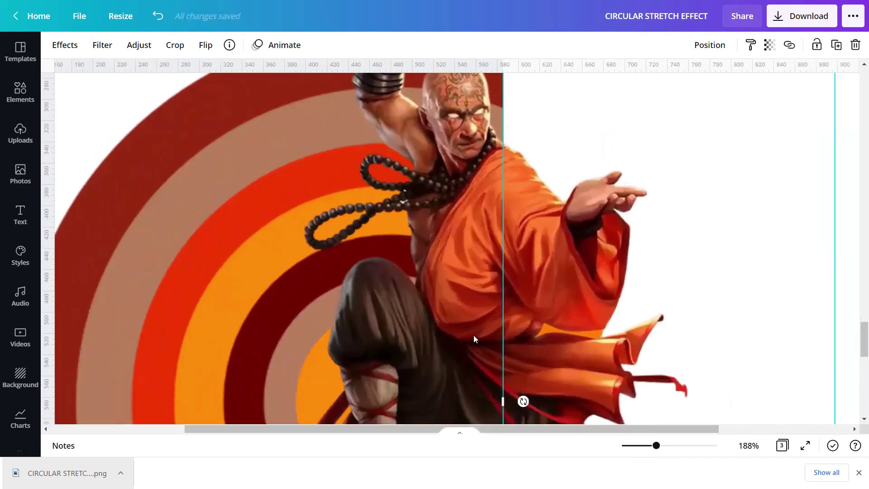
pyautogui.moveTo(498, 86); pyautogui.dragTo(401, 94)
pyautogui.moveTo(656, 445); pyautogui.dragTo(638, 446)
pyautogui.scroll(-3, 624, 235)
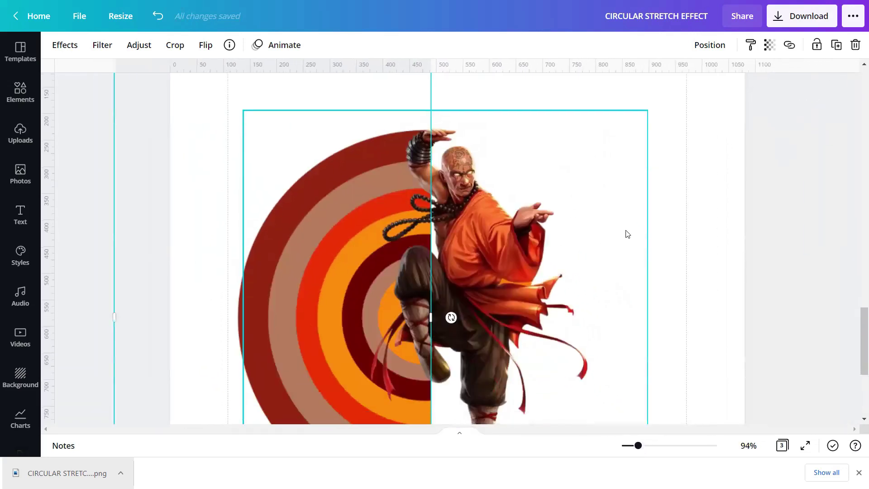
pyautogui.scroll(2, 705, 210)
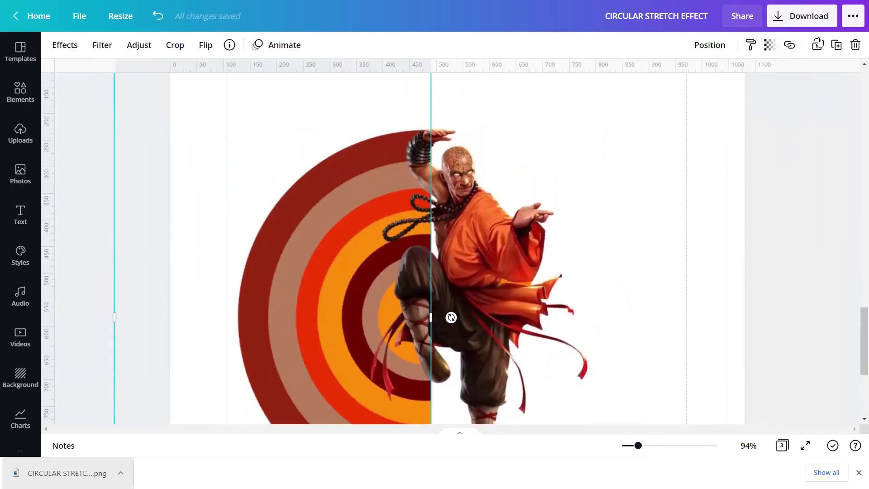
pyautogui.hotkey('shift', 'Right')
pyautogui.hotkey('shift', 'Right')
pyautogui.moveTo(365, 285); pyautogui.dragTo(361, 282)
pyautogui.scroll(3, 360, 282)
# Extend the half-circle's top and widen it, then send it to the back behind the monk
pyautogui.moveTo(324, 127)
pyautogui.mouseDown()
pyautogui.moveTo(332, 202)
pyautogui.moveTo(321, 190)
pyautogui.moveTo(321, 132)
pyautogui.mouseUp()
pyautogui.scroll(-4, 332, 202)
pyautogui.moveTo(431, 178); pyautogui.dragTo(475, 182)
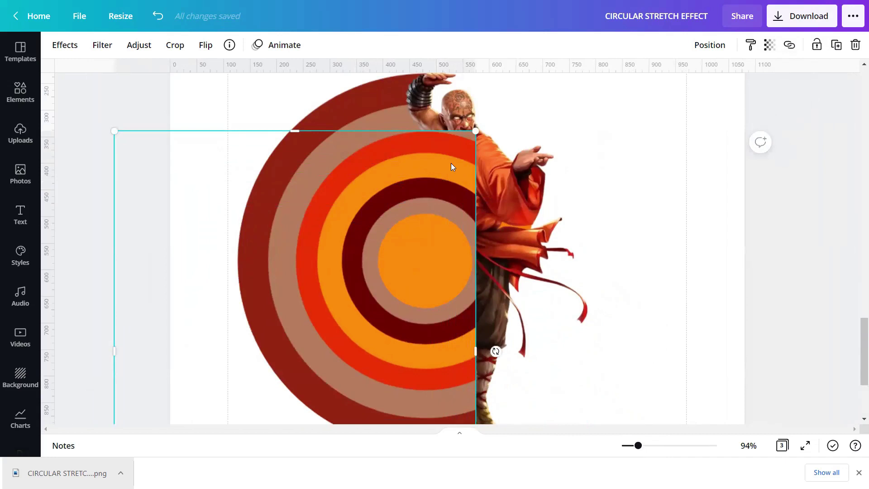
pyautogui.rightClick(429, 170)
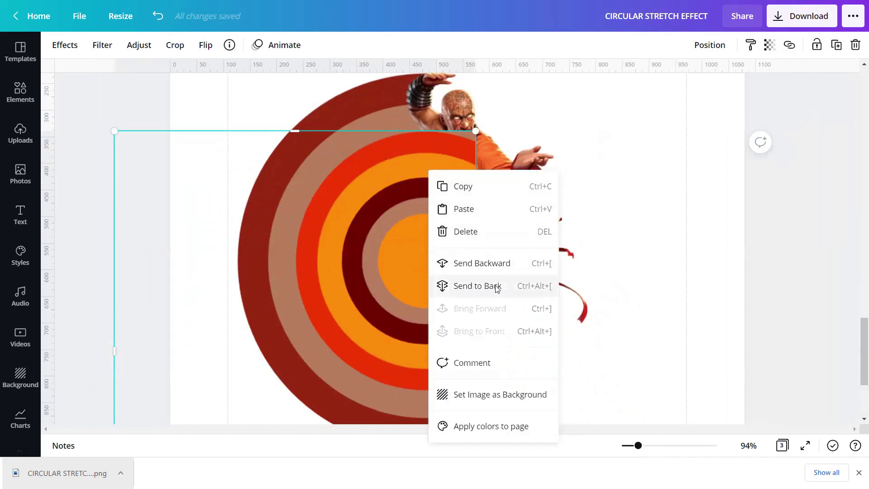
pyautogui.click(496, 284)
# Duplicate the half-circle rings and line the copy up with the original
pyautogui.click(355, 87)
pyautogui.click(354, 86)
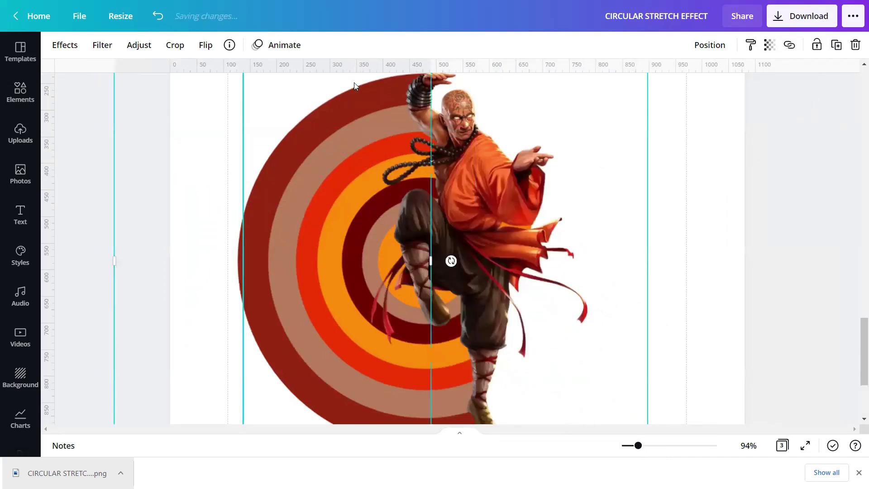
pyautogui.click(837, 44)
pyautogui.moveTo(276, 191); pyautogui.dragTo(266, 180)
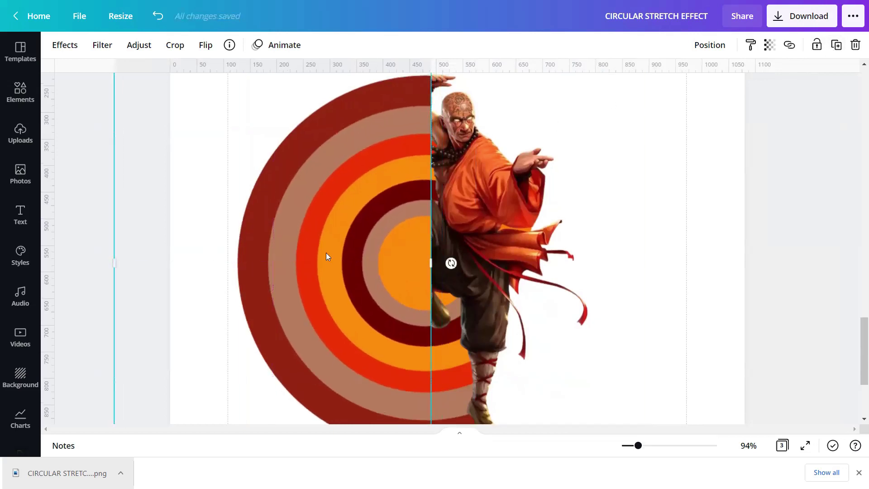
# Crop the ring copy into a thin horizontal band about 763×173 across the monk's body
pyautogui.scroll(4, 322, 127)
pyautogui.moveTo(313, 138); pyautogui.dragTo(334, 322)
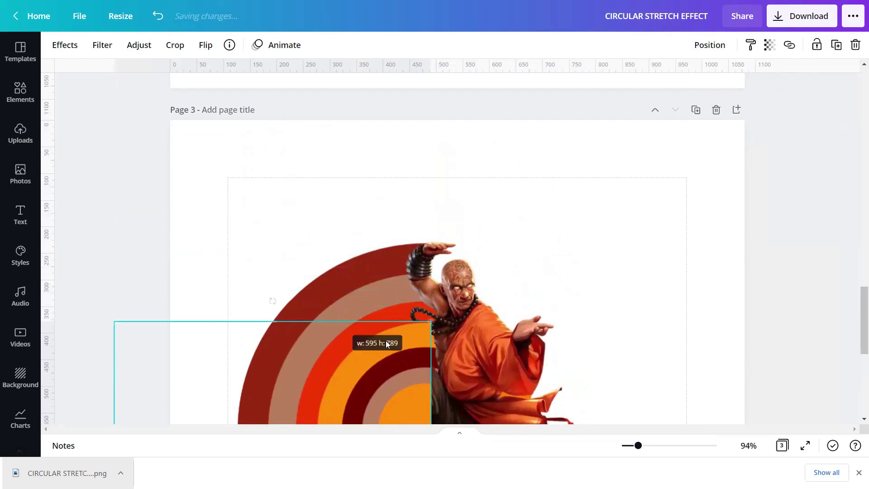
pyautogui.moveTo(431, 370); pyautogui.dragTo(532, 370)
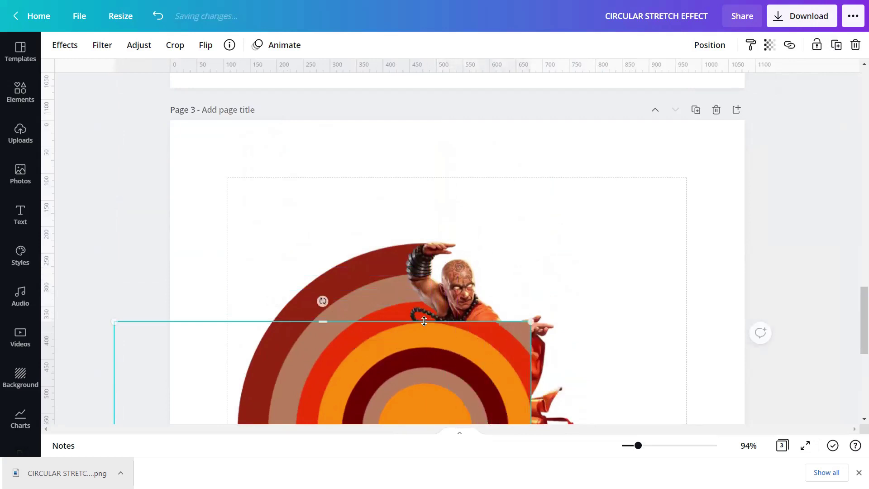
pyautogui.scroll(-5, 402, 294)
pyautogui.scroll(1, 399, 288)
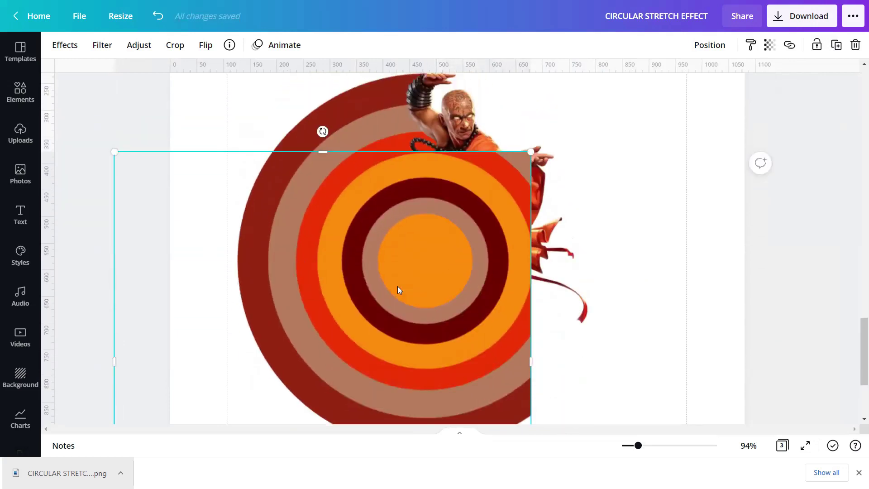
pyautogui.scroll(-4, 397, 290)
pyautogui.moveTo(350, 410); pyautogui.dragTo(349, 193)
pyautogui.scroll(2, 360, 294)
# Narrow the ring band's right edge slightly and send it behind the monk
pyautogui.moveTo(536, 156); pyautogui.dragTo(521, 157)
pyautogui.rightClick(468, 170)
pyautogui.click(522, 285)
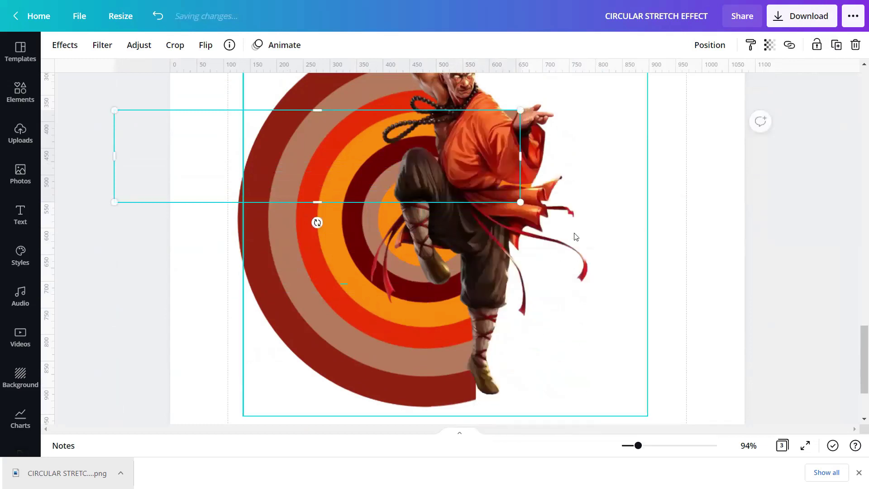
pyautogui.click(674, 164)
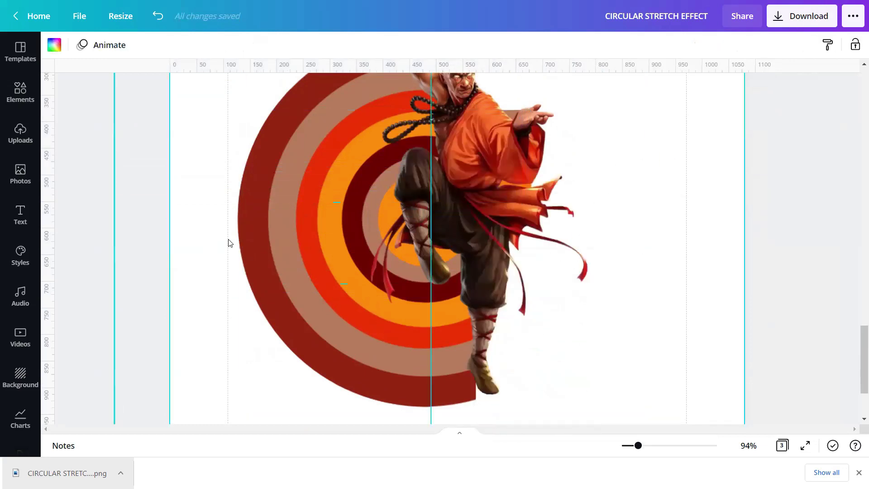
# Duplicate the rings again and trim the aligned copy into a thin strip along their bottom edge
pyautogui.click(339, 215)
pyautogui.click(836, 46)
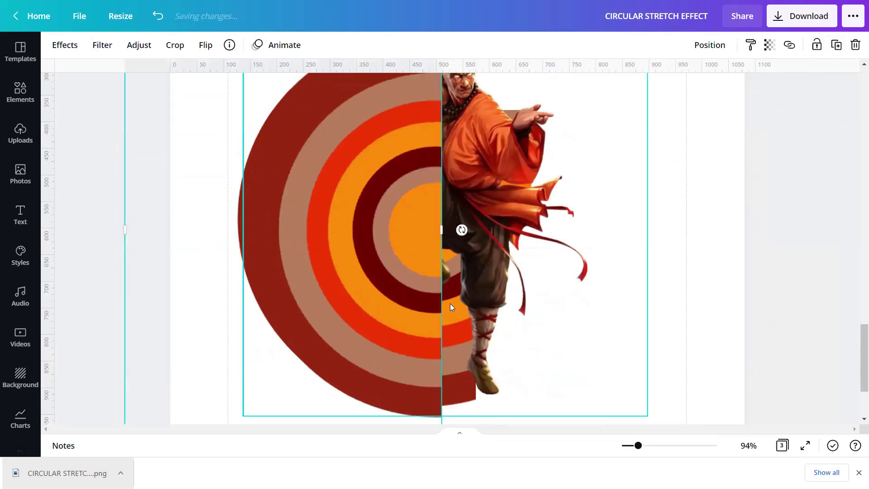
pyautogui.moveTo(346, 291); pyautogui.dragTo(344, 290)
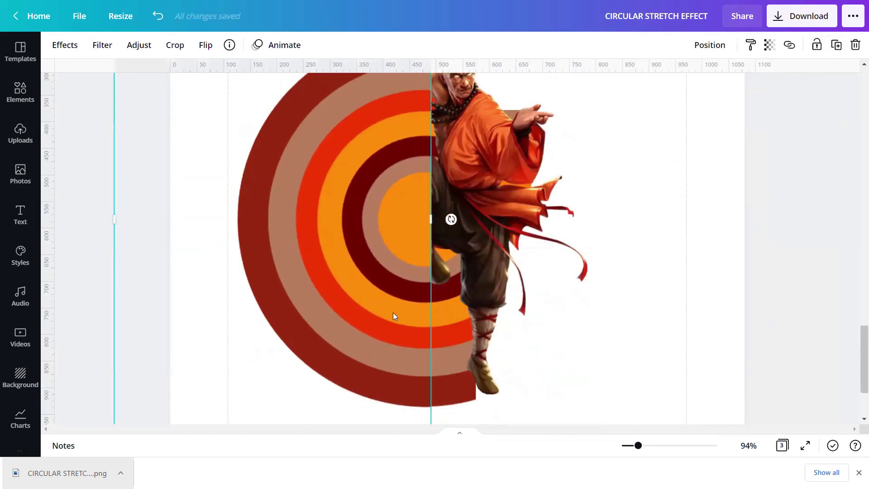
pyautogui.scroll(5, 349, 219)
pyautogui.moveTo(306, 135); pyautogui.dragTo(300, 194)
pyautogui.scroll(-7, 304, 241)
pyautogui.moveTo(433, 264); pyautogui.dragTo(485, 266)
pyautogui.moveTo(410, 195); pyautogui.dragTo(430, 256)
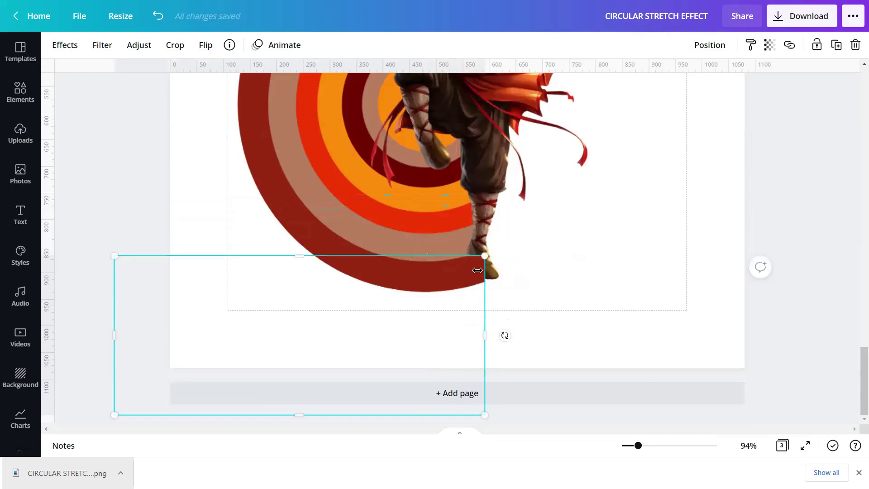
pyautogui.moveTo(484, 270); pyautogui.dragTo(456, 269)
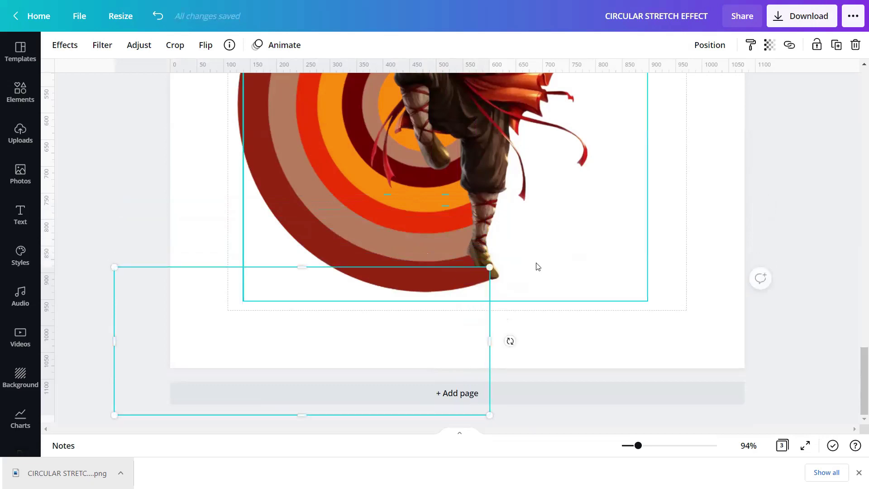
pyautogui.moveTo(302, 417); pyautogui.dragTo(301, 312)
pyautogui.moveTo(118, 289); pyautogui.dragTo(275, 280)
# Send the thin ring strip to the back so the monk's foot overlaps the outer ring
pyautogui.click(551, 294)
pyautogui.rightClick(448, 279)
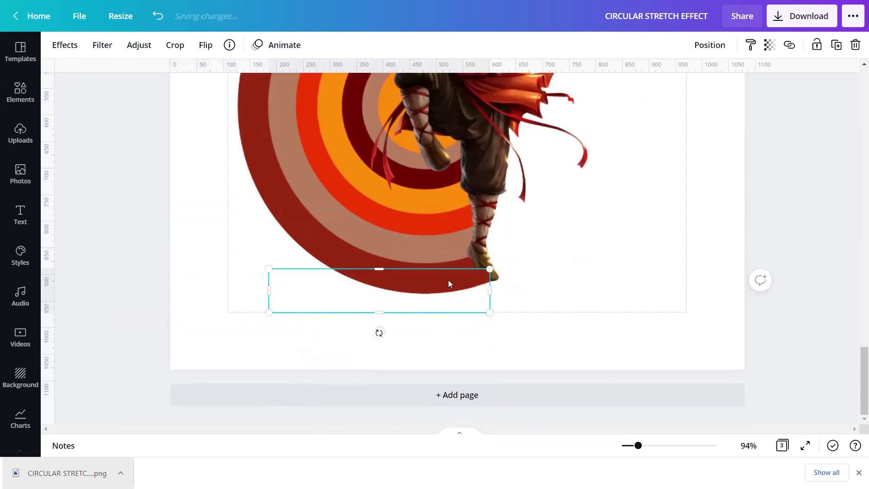
pyautogui.click(508, 297)
pyautogui.click(575, 279)
pyautogui.scroll(5, 599, 324)
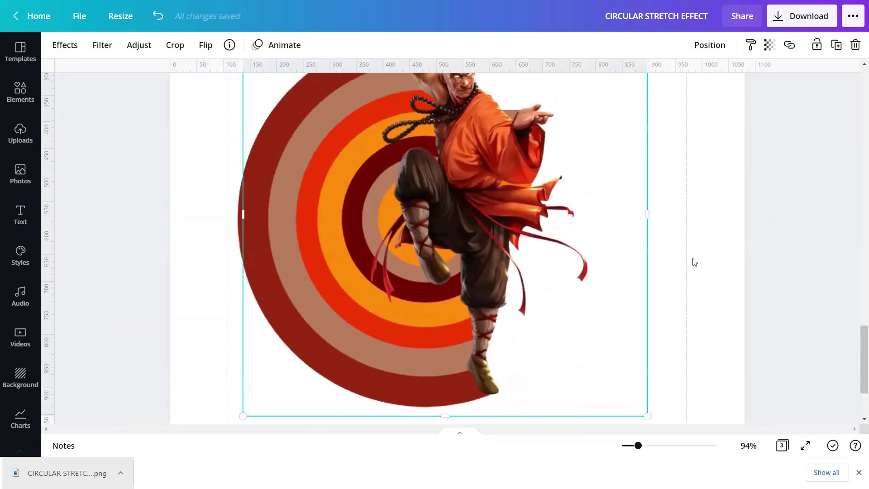
pyautogui.click(646, 417)
pyautogui.moveTo(638, 445); pyautogui.dragTo(635, 446)
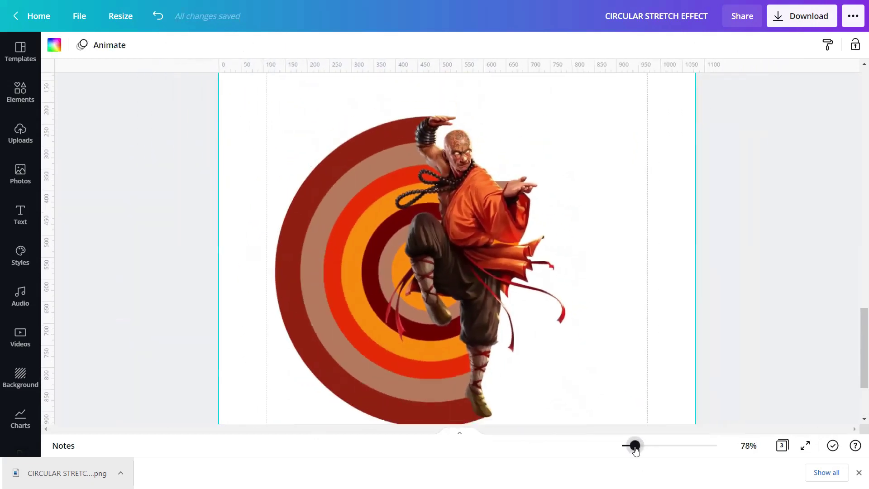
# Scroll up to page 1 showing the monk over the fiery red nebula
pyautogui.scroll(-3, 671, 320)
pyautogui.scroll(2, 673, 322)
pyautogui.scroll(2, 674, 322)
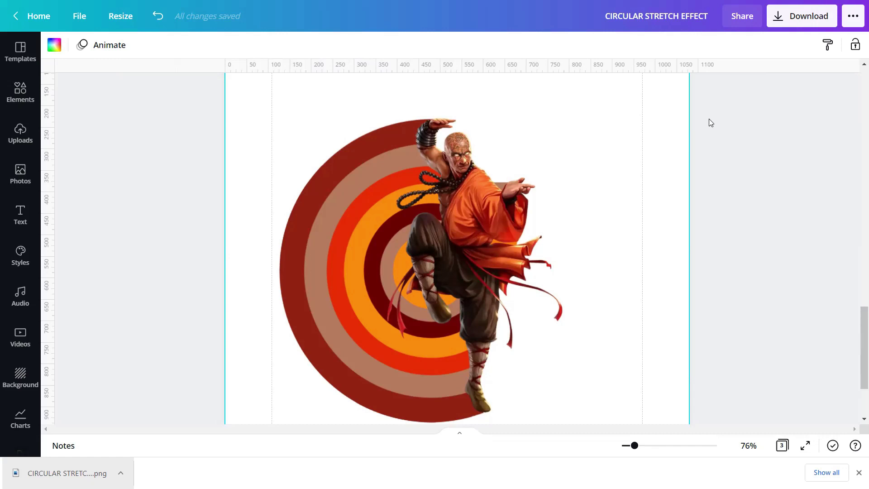
pyautogui.scroll(15, 421, 351)
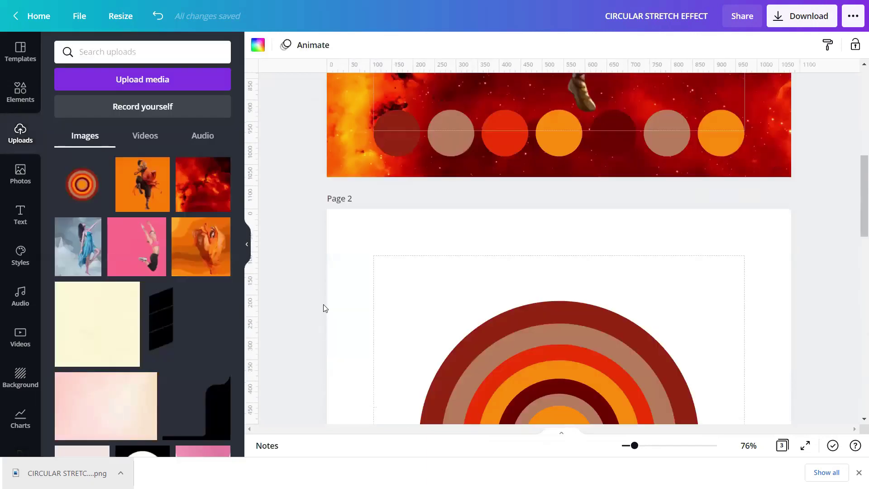
# Add the uploaded fire image to page 3 and set it as the page background
pyautogui.scroll(-10, 342, 320)
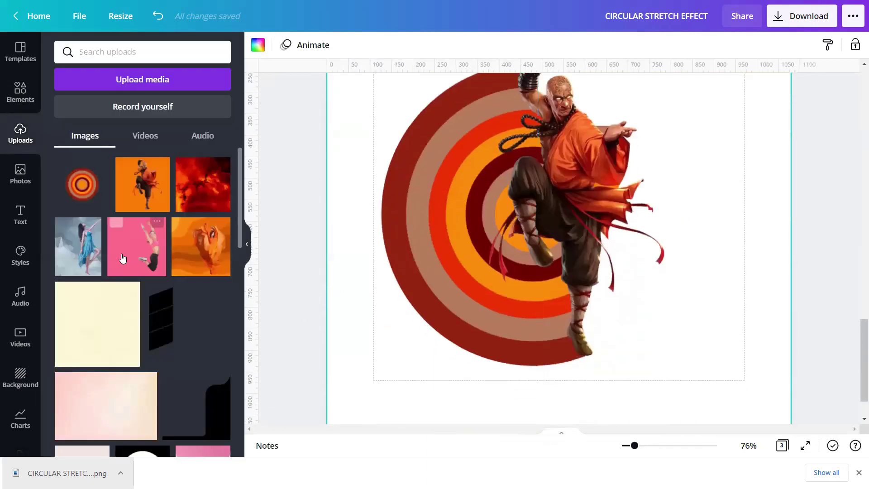
pyautogui.click(203, 184)
pyautogui.click(247, 245)
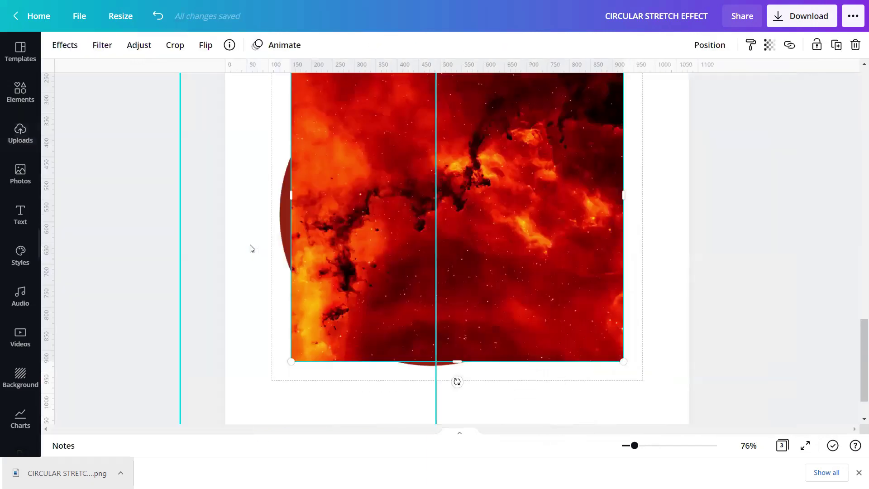
pyautogui.rightClick(543, 216)
pyautogui.click(599, 407)
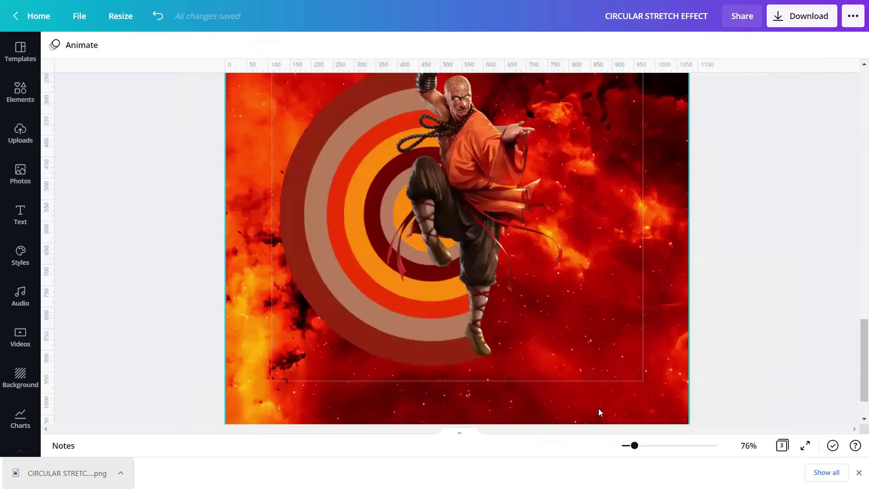
# Marquee-select the monk and rings, group them, and enlarge the group
pyautogui.moveTo(738, 110); pyautogui.dragTo(129, 334)
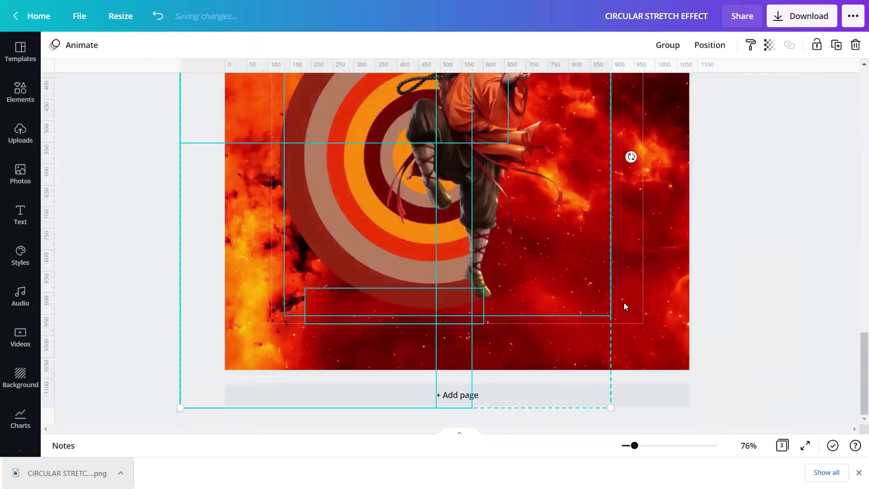
pyautogui.scroll(4, 624, 305)
pyautogui.click(666, 45)
pyautogui.scroll(-4, 627, 360)
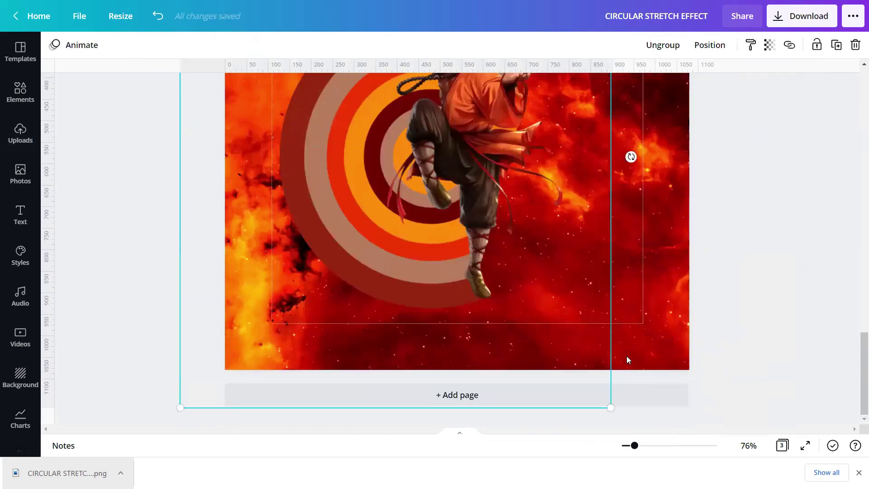
pyautogui.moveTo(611, 407); pyautogui.dragTo(688, 423)
pyautogui.scroll(4, 699, 254)
# Nudge the monk inside the group slightly up and right
pyautogui.click(489, 330)
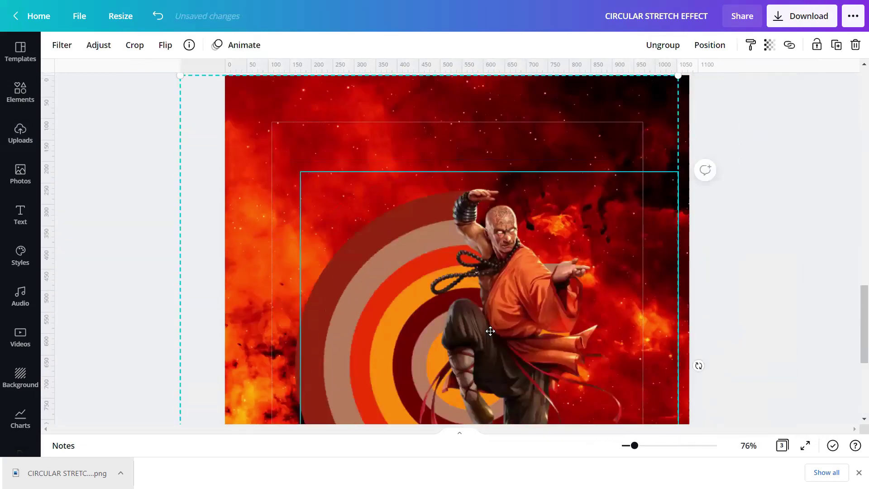
pyautogui.moveTo(486, 300)
pyautogui.mouseDown()
pyautogui.moveTo(457, 294)
pyautogui.moveTo(488, 286)
pyautogui.mouseUp()
pyautogui.scroll(-4, 500, 287)
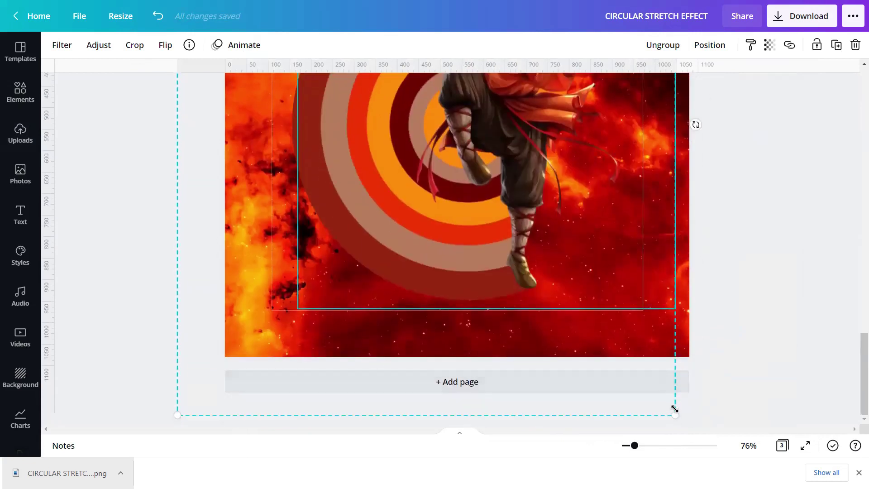
pyautogui.scroll(1, 701, 371)
pyautogui.scroll(4, 701, 372)
# Shift the monk group slightly left on page 3
pyautogui.click(754, 259)
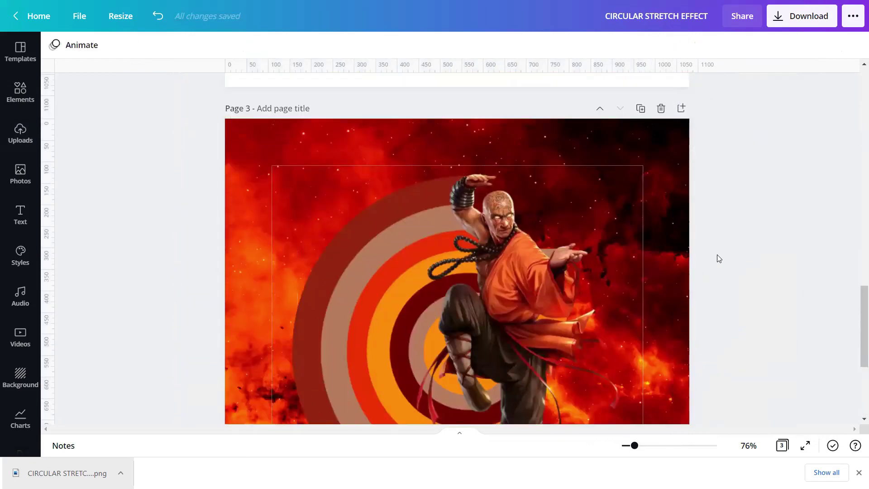
pyautogui.moveTo(615, 286); pyautogui.dragTo(600, 290)
pyautogui.click(734, 270)
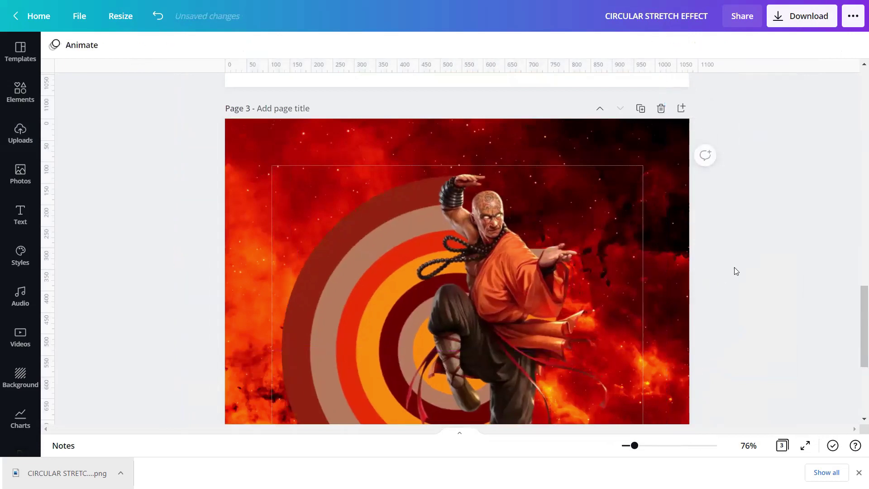
pyautogui.scroll(-3, 735, 270)
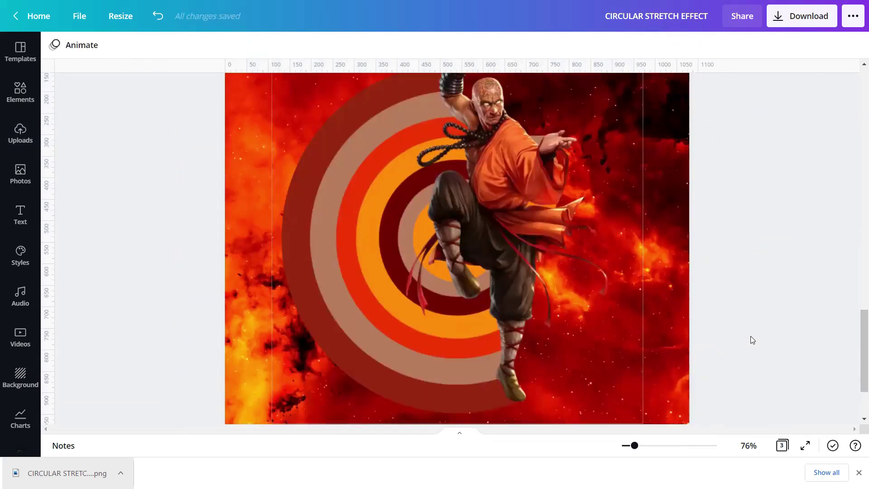
pyautogui.scroll(3, 358, 289)
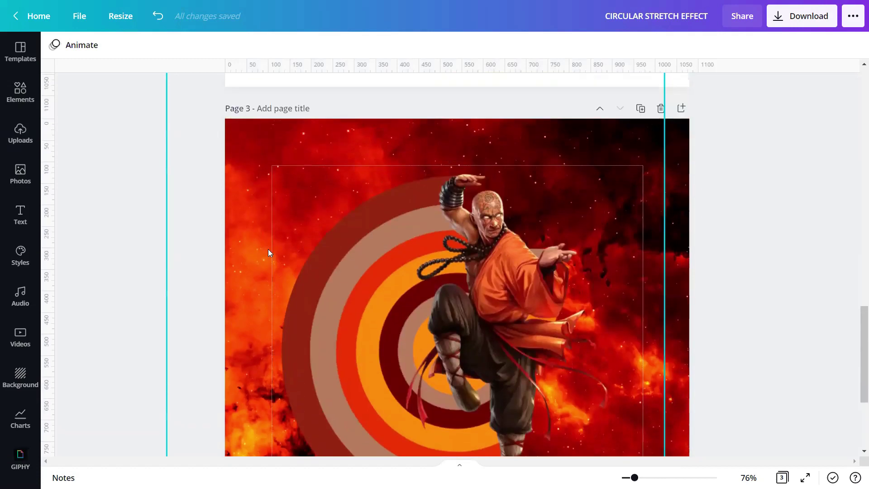
# Search Elements for 'FRAME WITH SHADOW' and filter to Graphics results
pyautogui.click(20, 91)
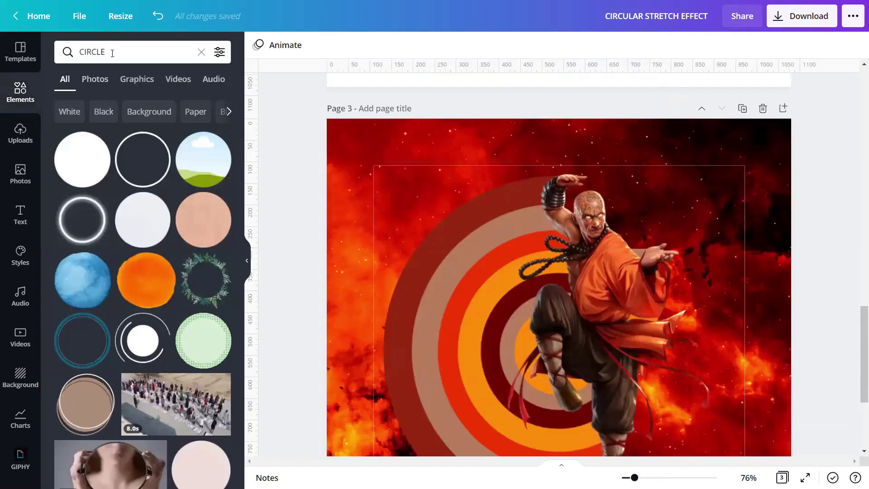
pyautogui.click(56, 57)
pyautogui.write('FRAME WI')
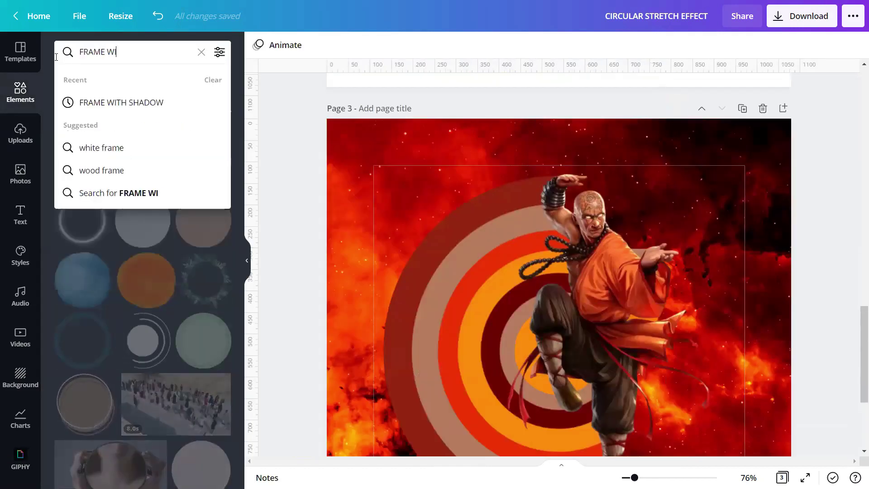
pyautogui.write('TH SHADO')
pyautogui.press('BackSpace')
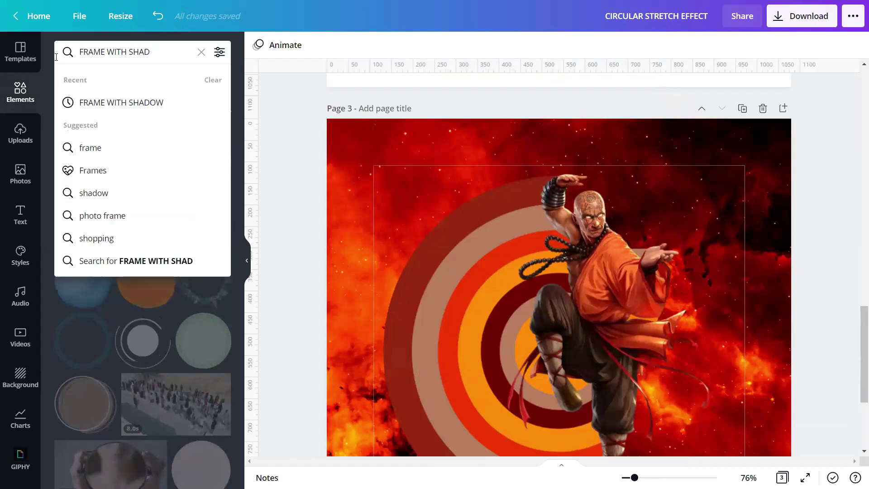
pyautogui.write('OW')
pyautogui.press('Return')
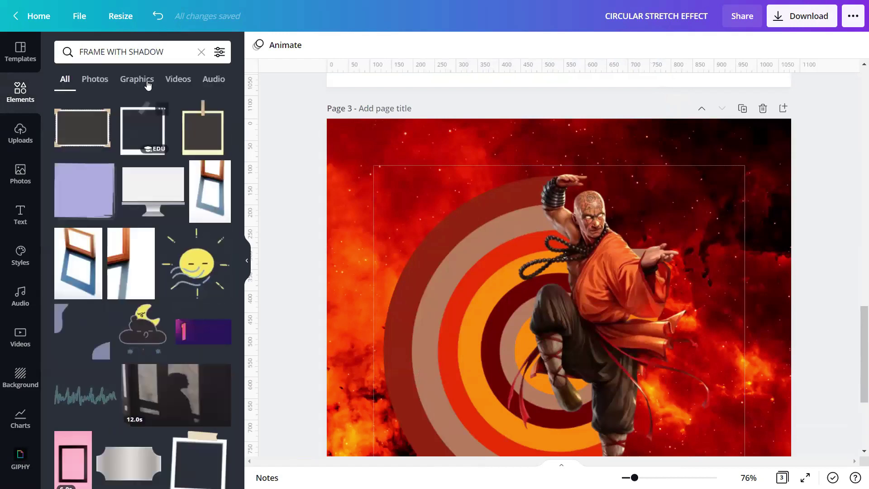
pyautogui.click(138, 78)
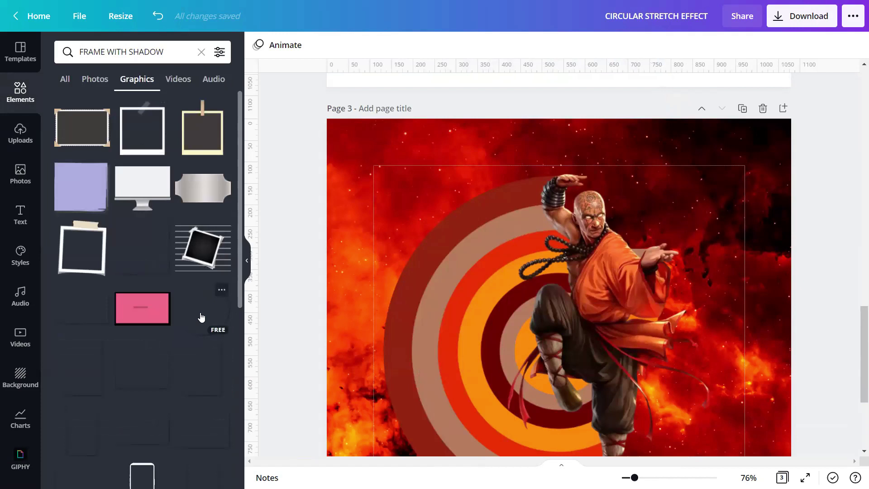
# Add the shadow frame graphic and stretch it over the rings and monk
pyautogui.click(247, 261)
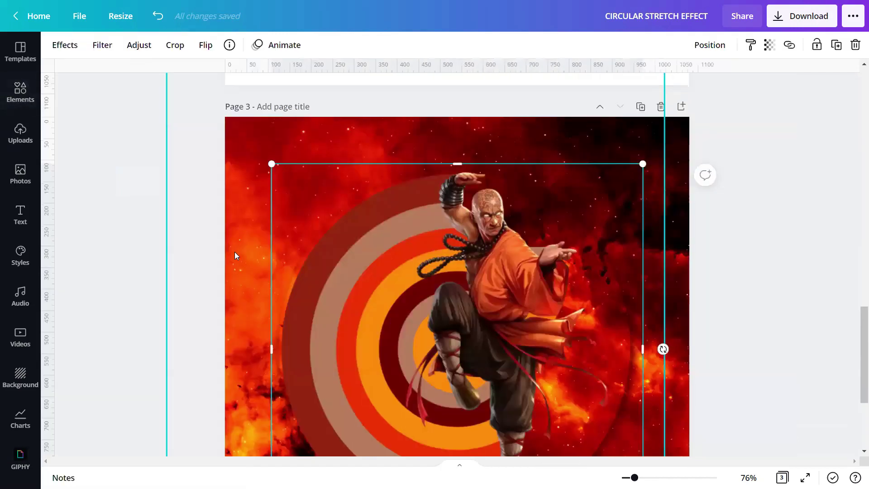
pyautogui.scroll(-2, 349, 255)
pyautogui.moveTo(349, 254); pyautogui.dragTo(345, 253)
pyautogui.scroll(-2, 345, 250)
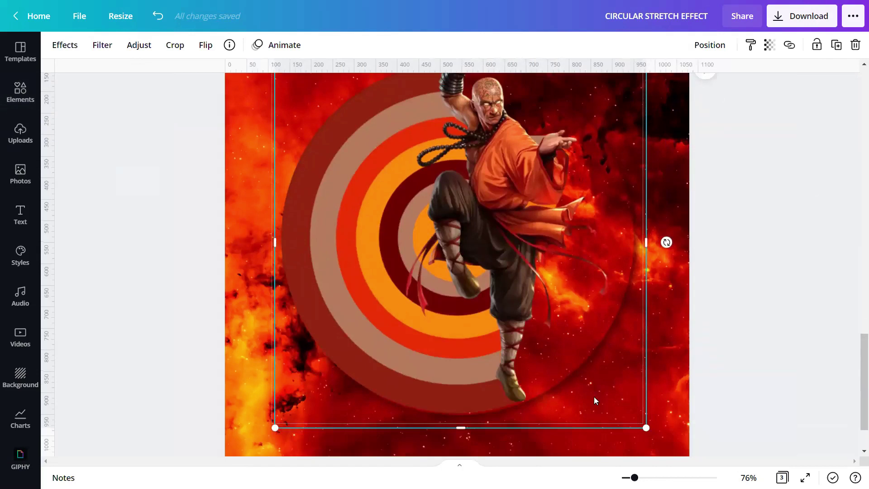
pyautogui.moveTo(648, 429); pyautogui.dragTo(644, 427)
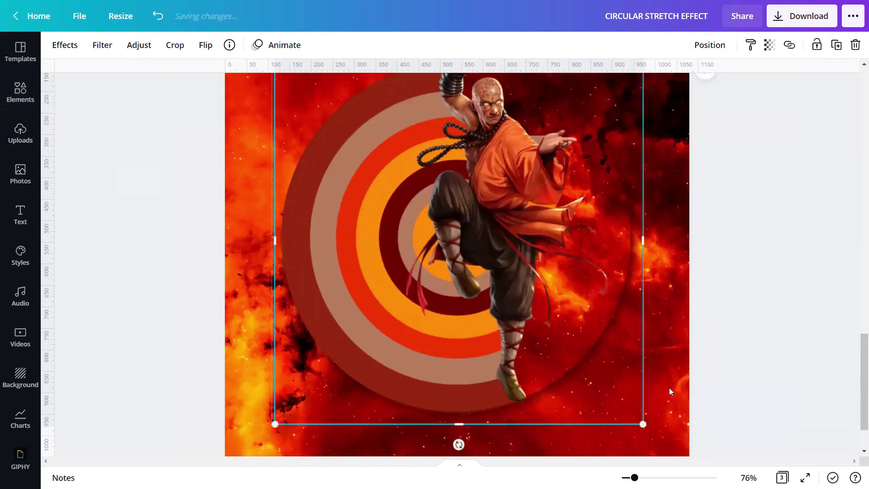
pyautogui.scroll(2, 669, 388)
pyautogui.click(806, 477)
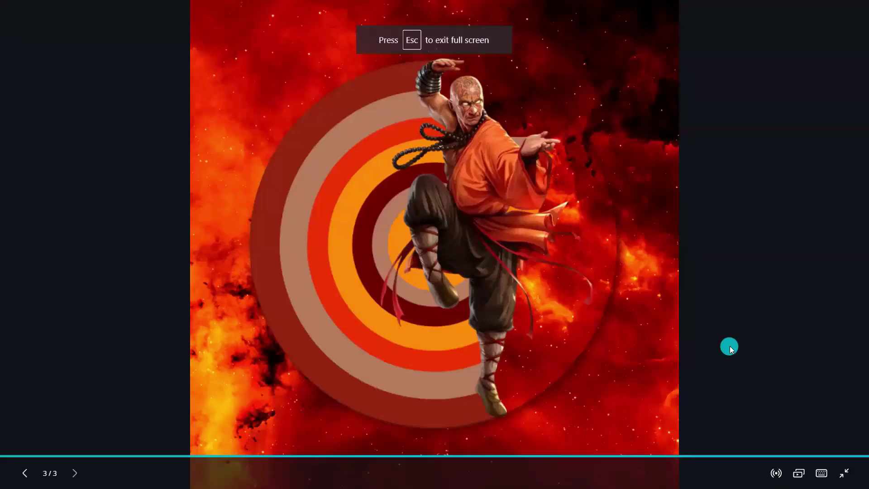